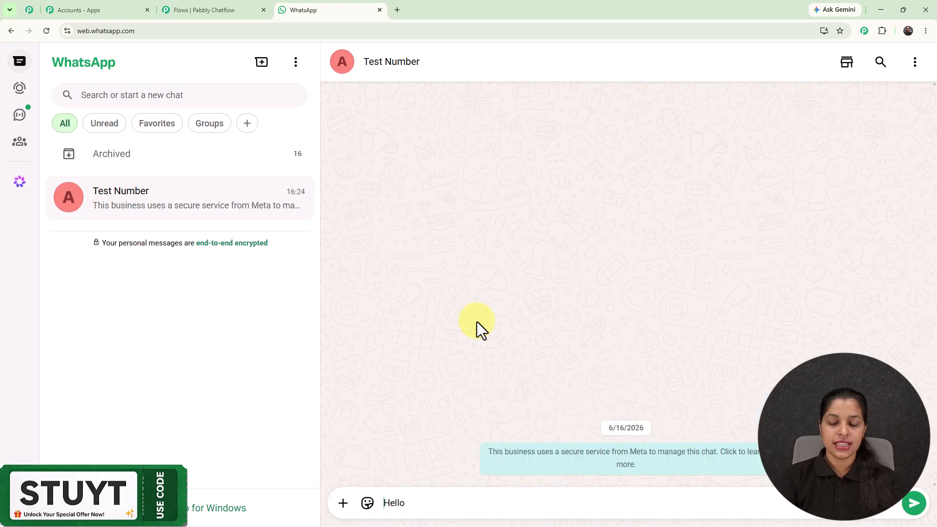
Greet the ordering chatbot with "Hello", choose Order Coffee, and send Espresso from the coffee list
{"action": "key", "text": "Return"}
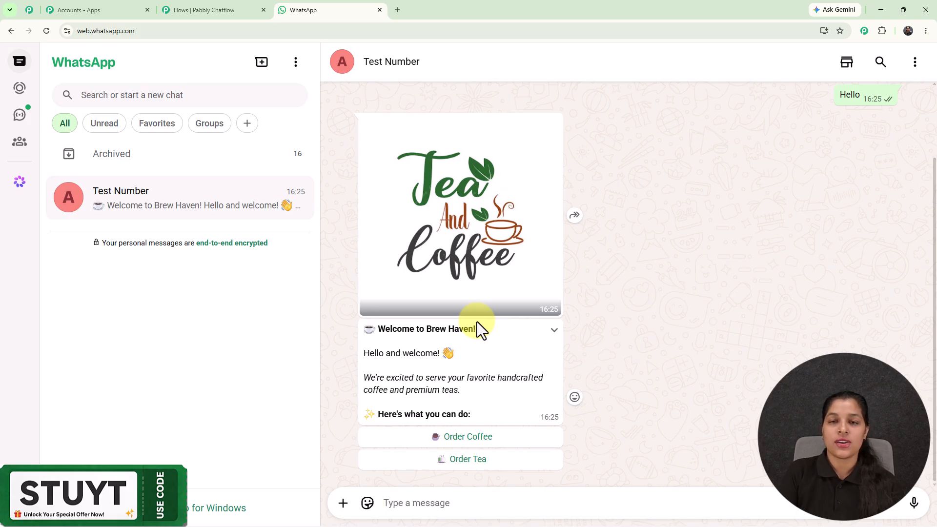
{"action": "left_click", "coordinate": [507, 448]}
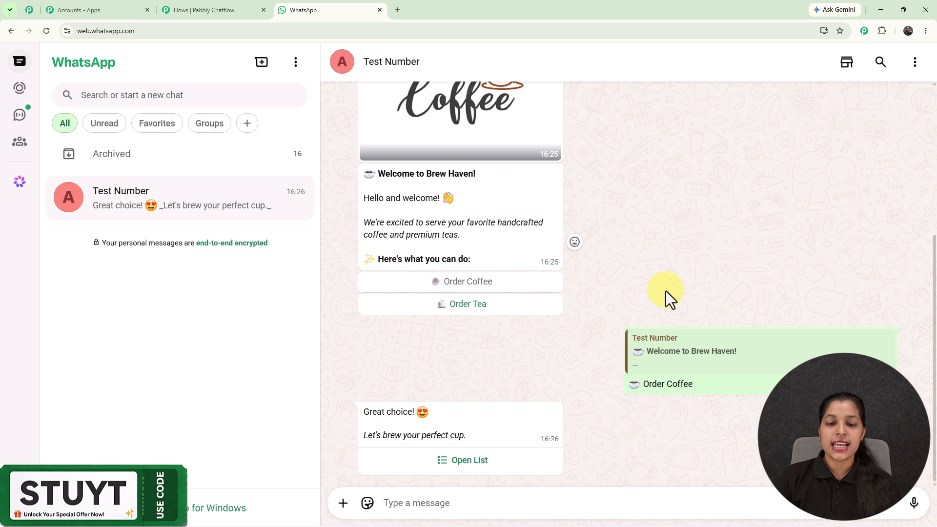
{"action": "left_click", "coordinate": [460, 460]}
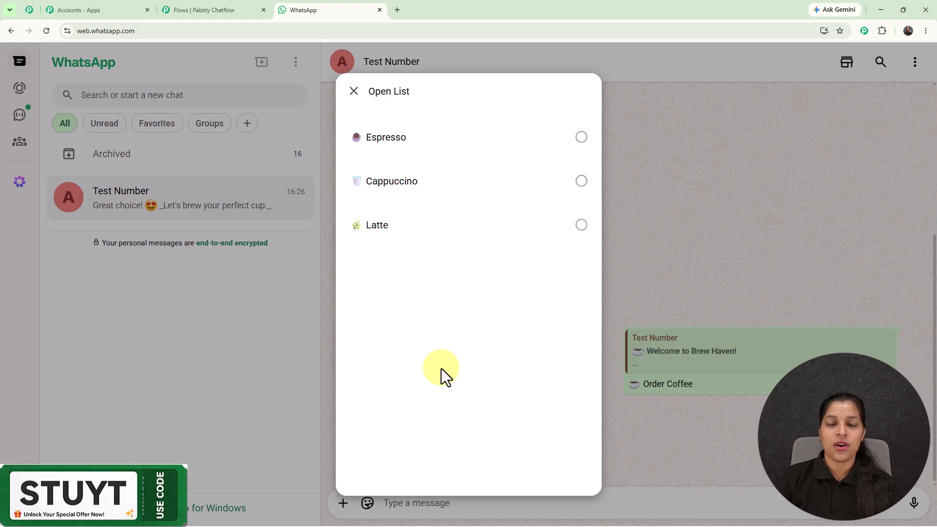
{"action": "left_click", "coordinate": [444, 151]}
{"action": "left_click", "coordinate": [563, 473]}
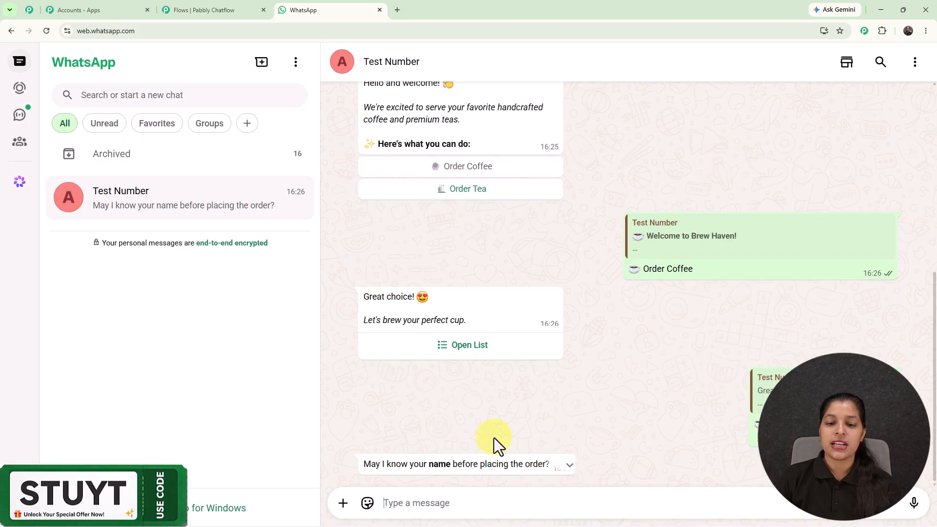
Answer the chatbot's name question by sending the customer's name
{"action": "left_click", "coordinate": [499, 503]}
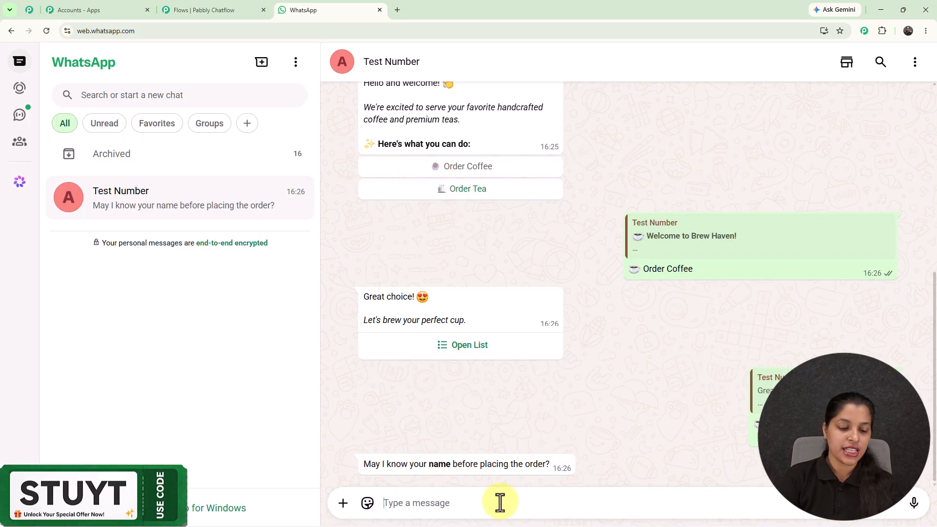
{"action": "type", "text": "F"}
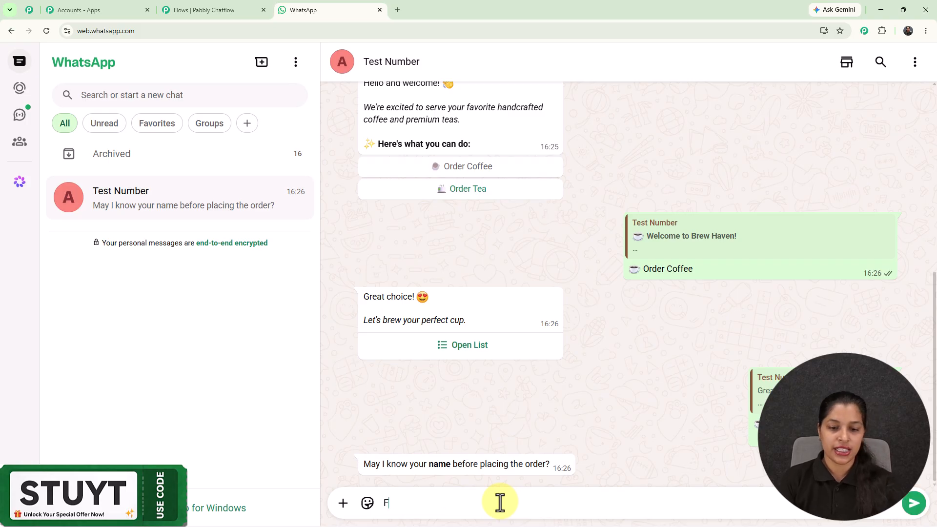
{"action": "key", "text": "BackSpace"}
{"action": "type", "text": "Demo U"}
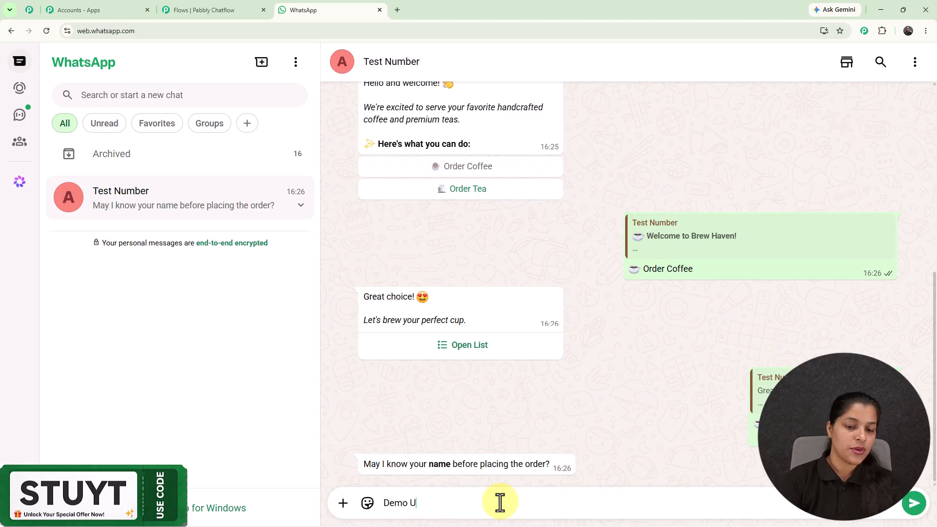
{"action": "type", "text": "ser"}
{"action": "key", "text": "Return"}
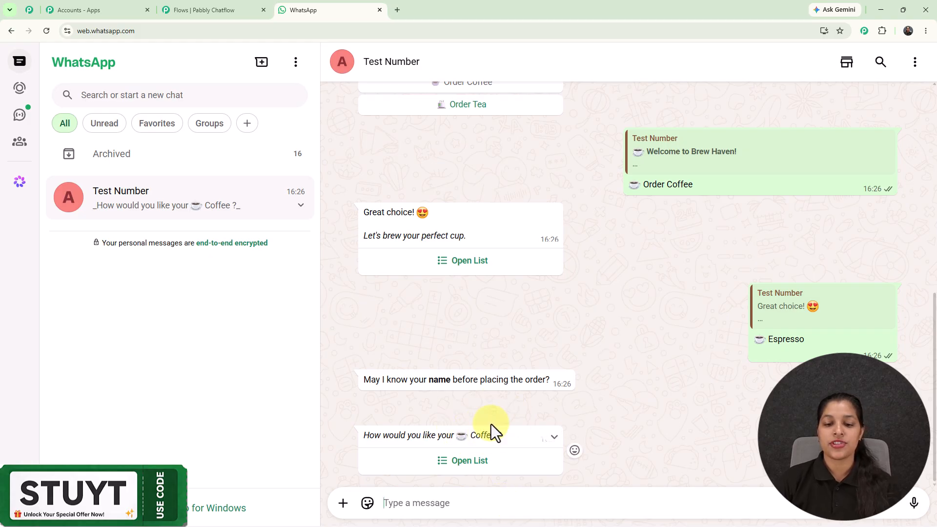
Send Regular Sugar as the coffee preference and Small (200 ml) as the cup size
{"action": "left_click", "coordinate": [475, 466]}
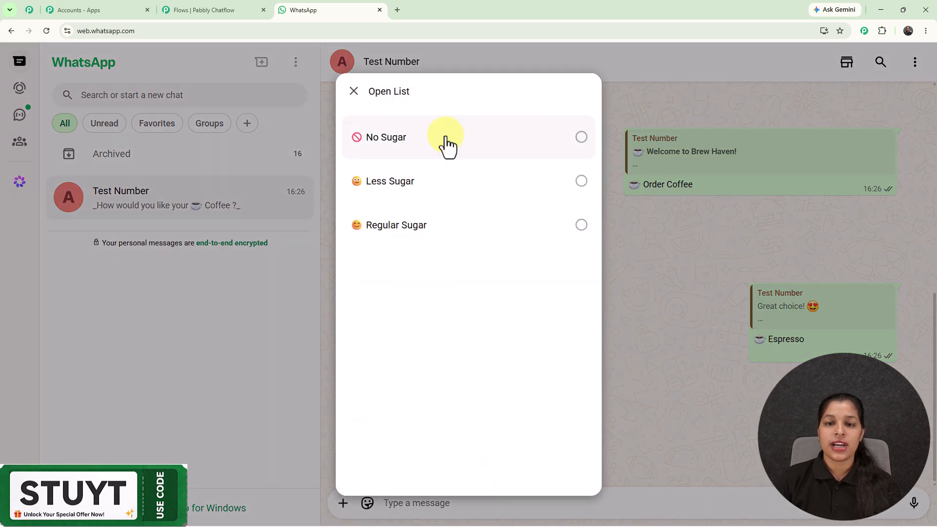
{"action": "left_click", "coordinate": [448, 229]}
{"action": "left_click", "coordinate": [557, 458]}
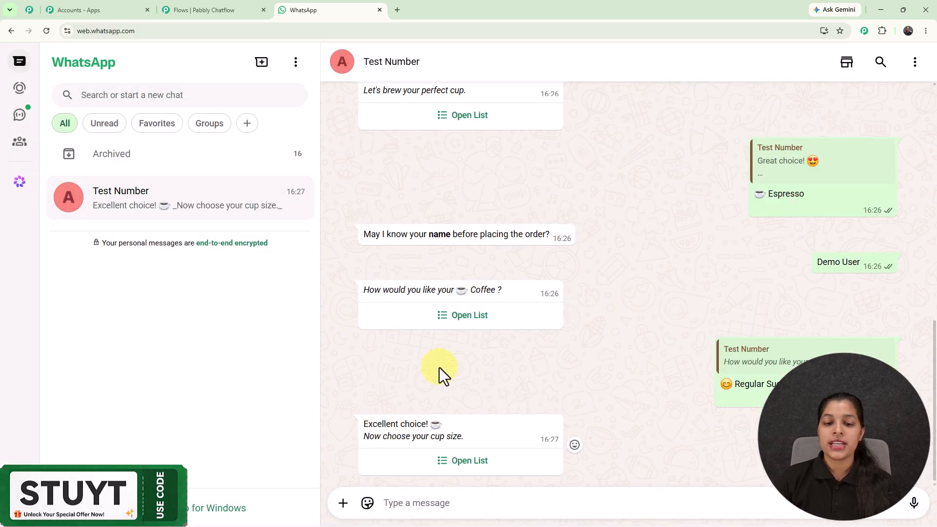
{"action": "left_click", "coordinate": [464, 461]}
{"action": "left_click", "coordinate": [425, 139]}
{"action": "left_click", "coordinate": [566, 461]}
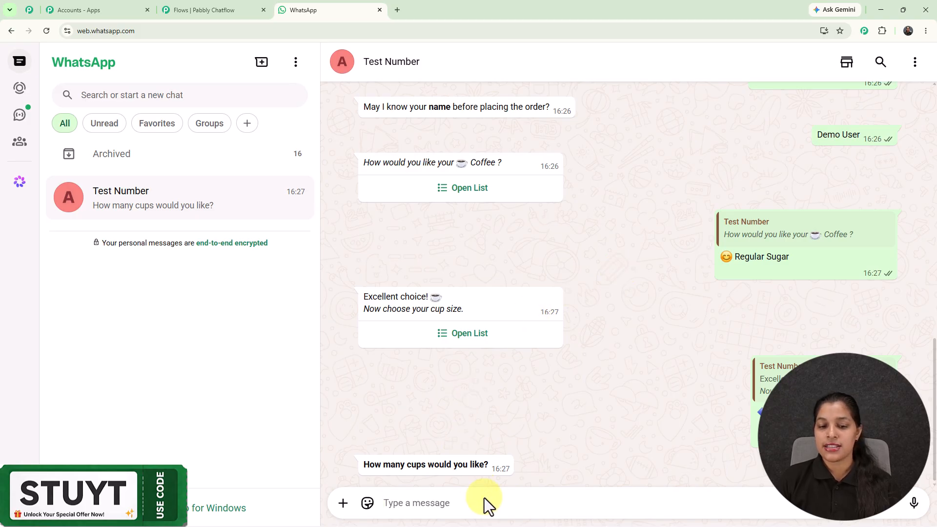
Order 2 cups and send ASAP as the time for the order
{"action": "type", "text": "2"}
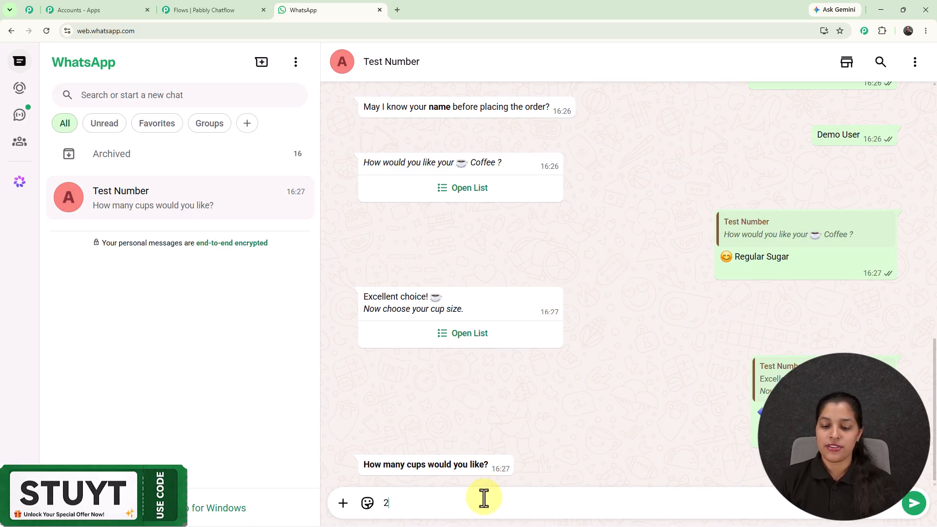
{"action": "key", "text": "Return"}
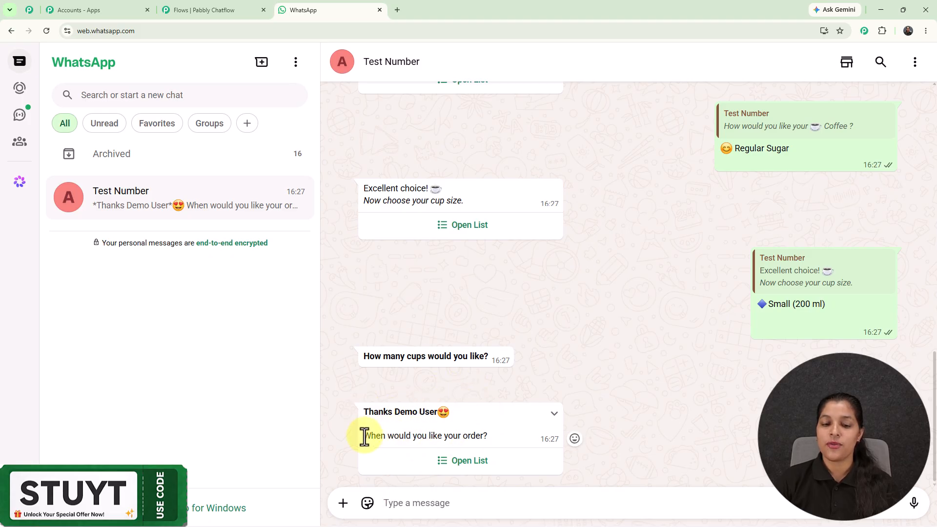
{"action": "left_click", "coordinate": [469, 460]}
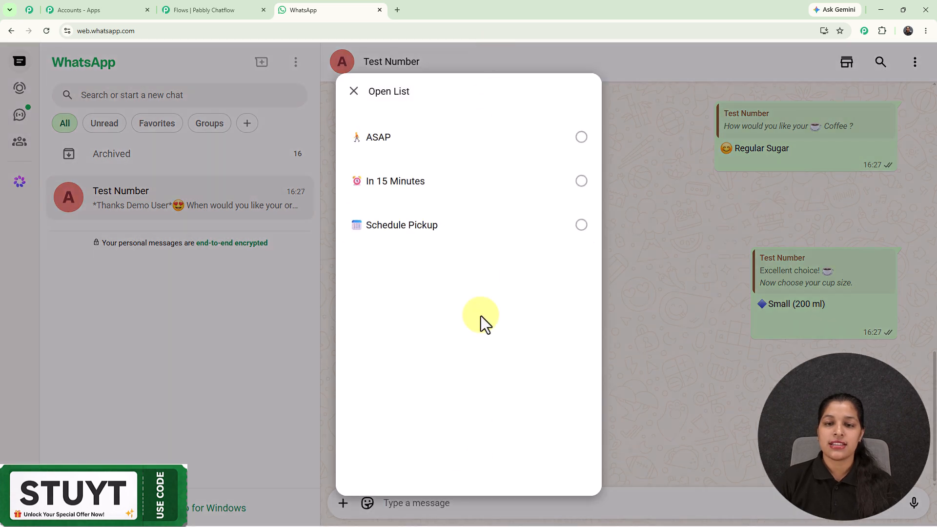
{"action": "left_click", "coordinate": [481, 147]}
{"action": "left_click", "coordinate": [565, 458]}
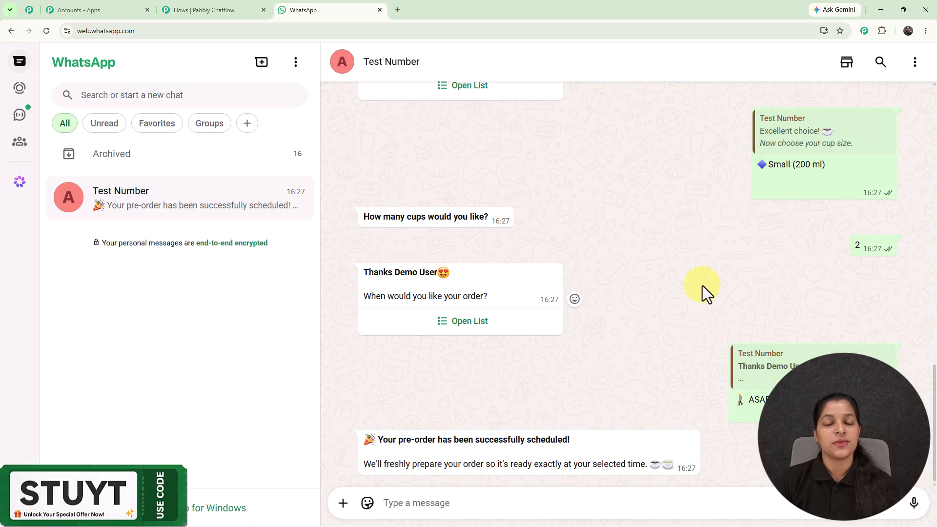
Review the coffee order conversation between the welcome message and the final chatbot reply
{"action": "scroll", "coordinate": [701, 285], "scroll_direction": "up", "scroll_amount": 10}
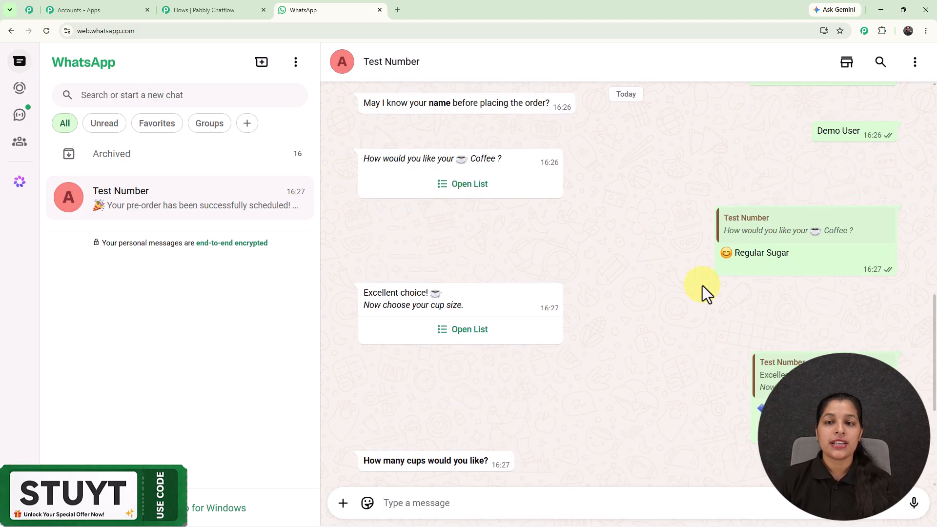
{"action": "scroll", "coordinate": [569, 234], "scroll_direction": "up", "scroll_amount": 4}
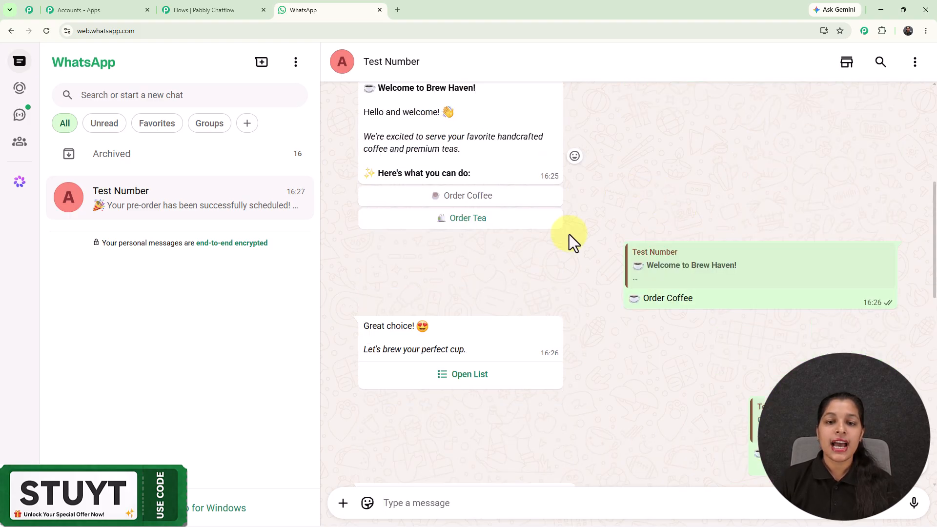
{"action": "scroll", "coordinate": [568, 234], "scroll_direction": "down", "scroll_amount": 3}
{"action": "scroll", "coordinate": [569, 234], "scroll_direction": "down", "scroll_amount": 10}
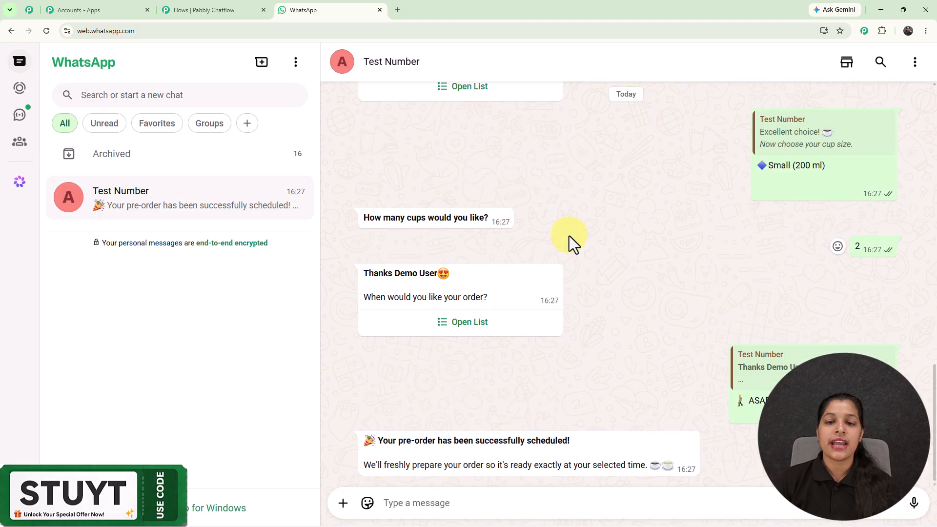
{"action": "scroll", "coordinate": [569, 235], "scroll_direction": "up", "scroll_amount": 4}
{"action": "scroll", "coordinate": [569, 235], "scroll_direction": "down", "scroll_amount": 4}
{"action": "scroll", "coordinate": [569, 236], "scroll_direction": "up", "scroll_amount": 10}
{"action": "scroll", "coordinate": [569, 236], "scroll_direction": "up", "scroll_amount": 3}
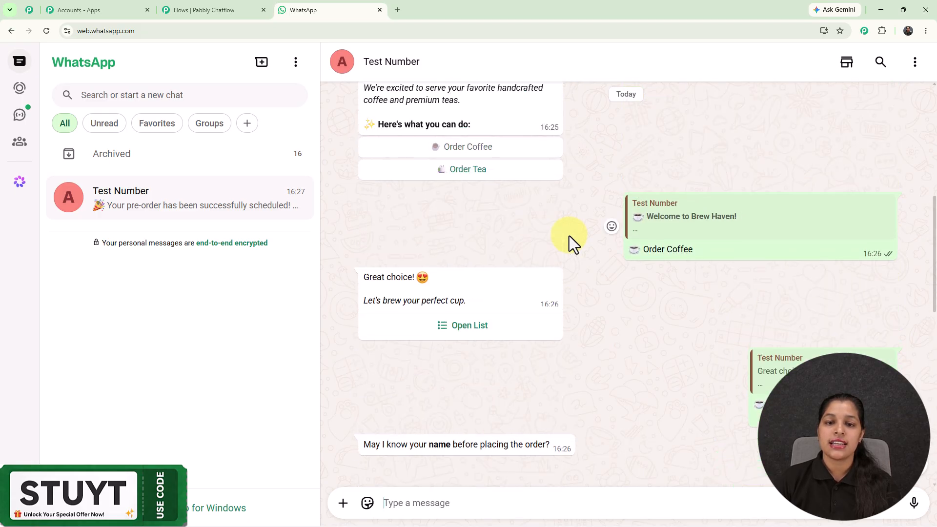
Choose Order Tea in the welcome message and view the tea list without sending a selection
{"action": "left_click", "coordinate": [478, 170]}
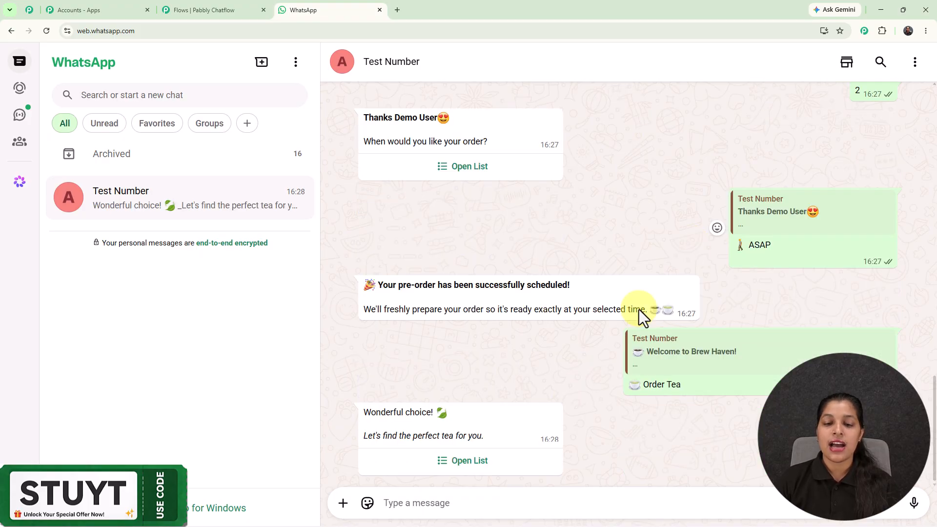
{"action": "left_click", "coordinate": [473, 461]}
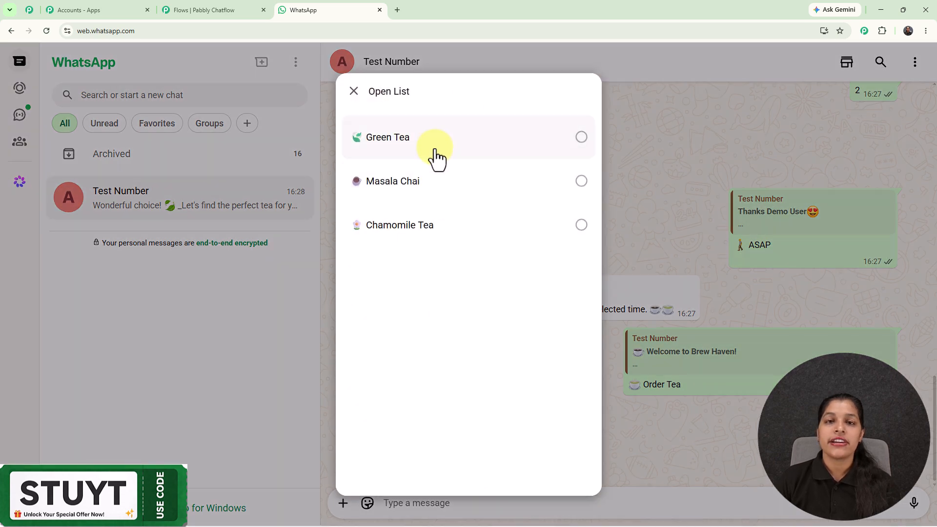
{"action": "left_click", "coordinate": [354, 94]}
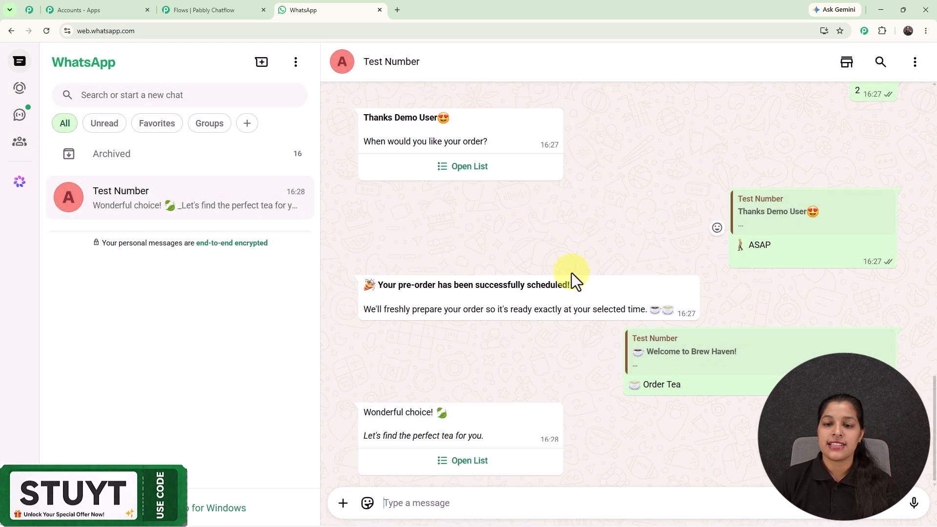
{"action": "scroll", "coordinate": [572, 273], "scroll_direction": "up", "scroll_amount": 5}
{"action": "scroll", "coordinate": [571, 274], "scroll_direction": "up", "scroll_amount": 15}
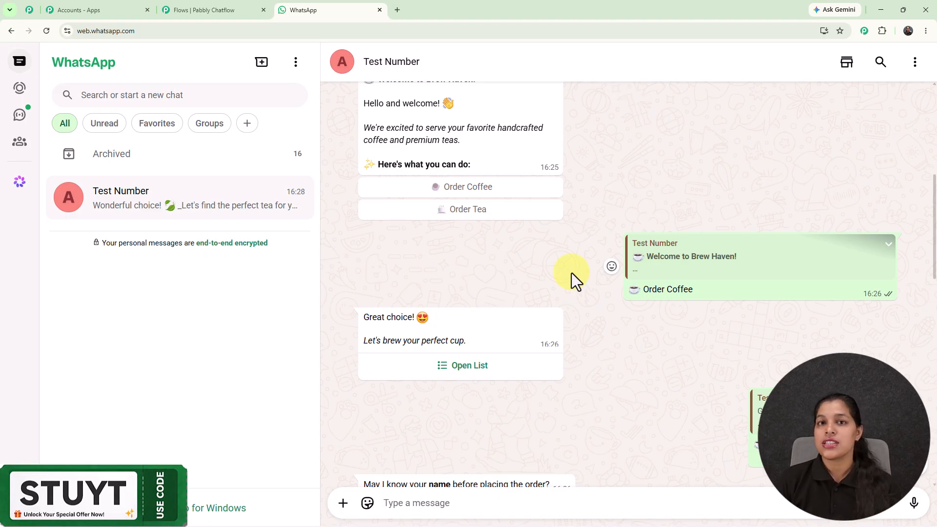
{"action": "scroll", "coordinate": [572, 273], "scroll_direction": "down", "scroll_amount": 15}
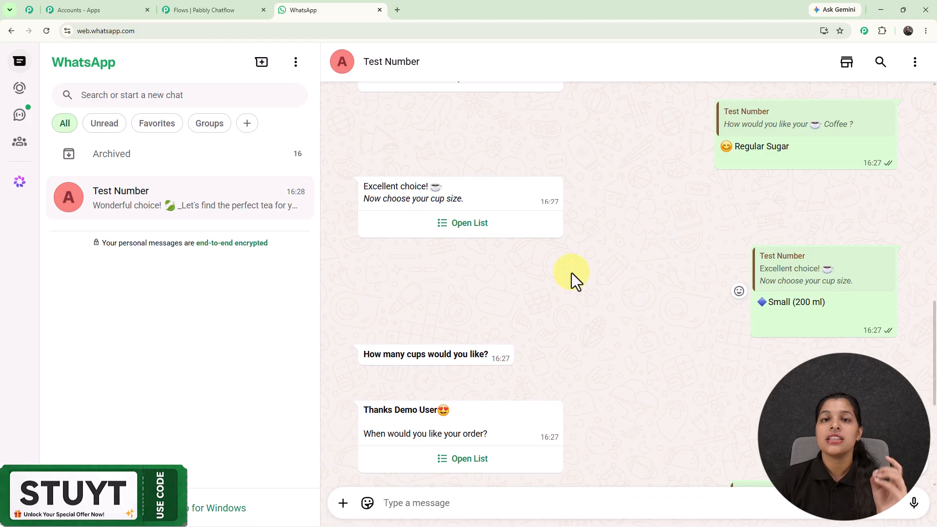
{"action": "scroll", "coordinate": [605, 259], "scroll_direction": "down", "scroll_amount": 5}
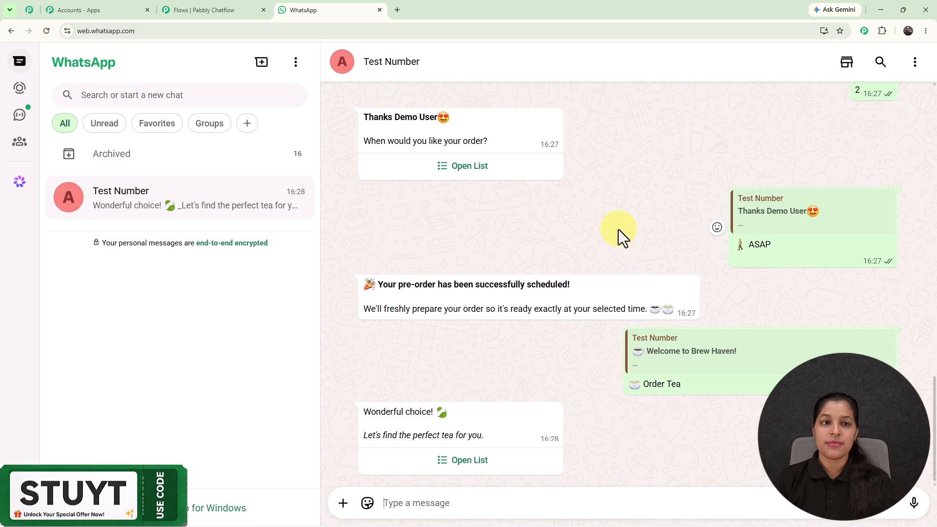
Switch to the Pabbly Chatflow flow editor and view the flow's Trigger block
{"action": "left_click", "coordinate": [240, 2]}
{"action": "scroll", "coordinate": [570, 223], "scroll_direction": "up", "scroll_amount": 2}
{"action": "left_click_drag", "start_coordinate": [570, 223], "coordinate": [688, 191]}
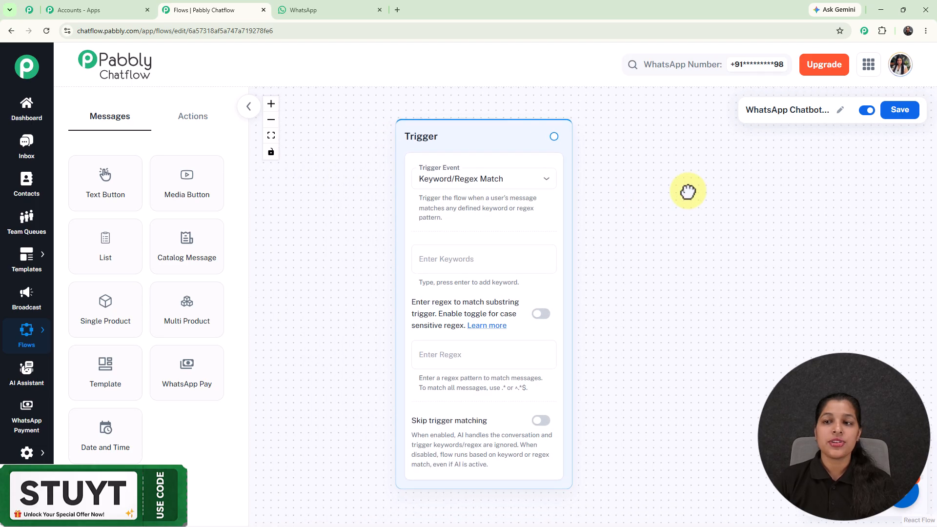
Open pabbly.com/chatflow in a new browser tab and dismiss the limited offer popup
{"action": "left_click", "coordinate": [397, 9]}
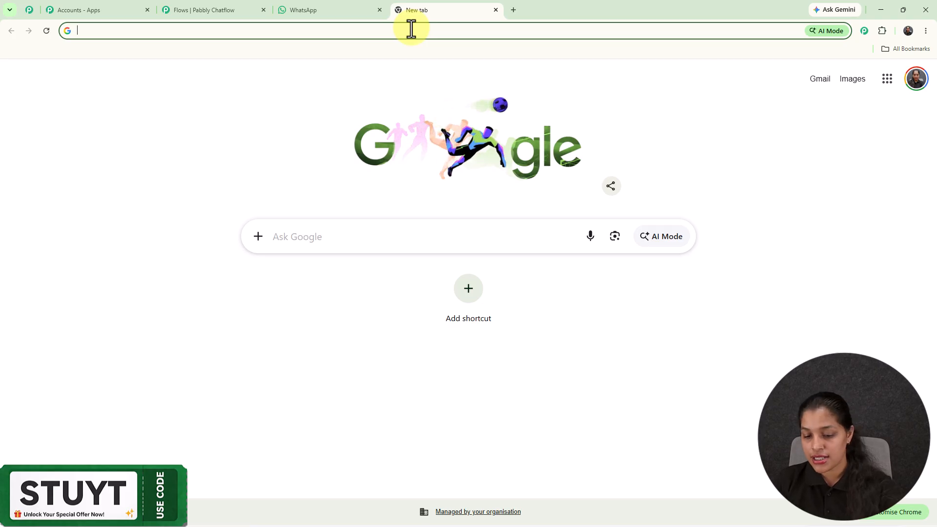
{"action": "type", "text": "p"}
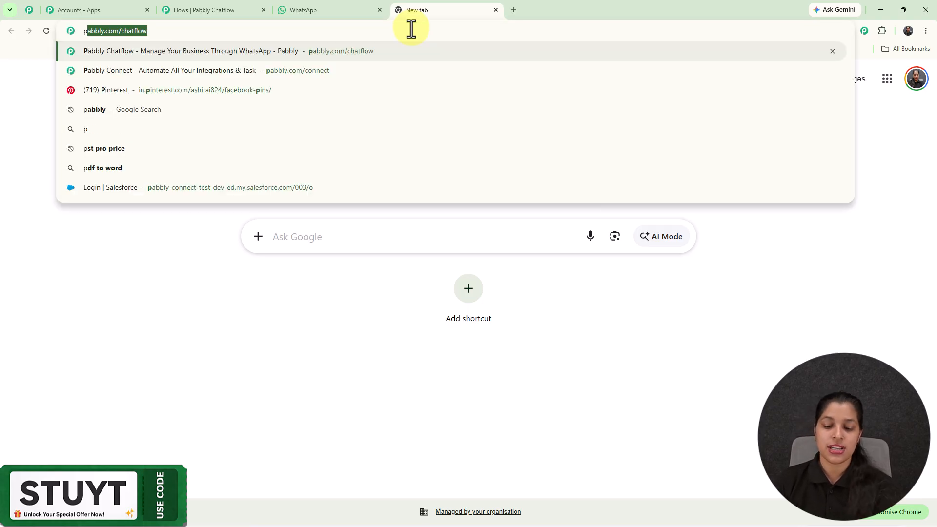
{"action": "key", "text": "Return"}
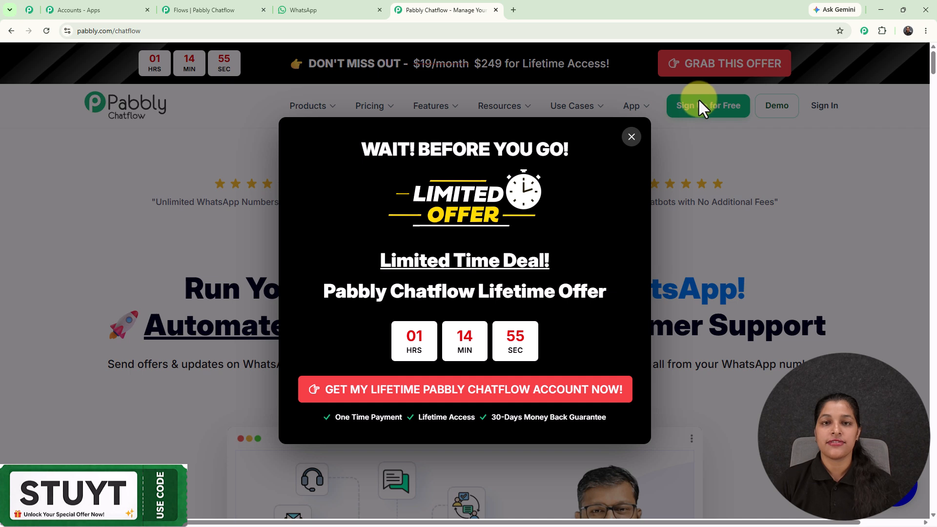
{"action": "left_click", "coordinate": [630, 135]}
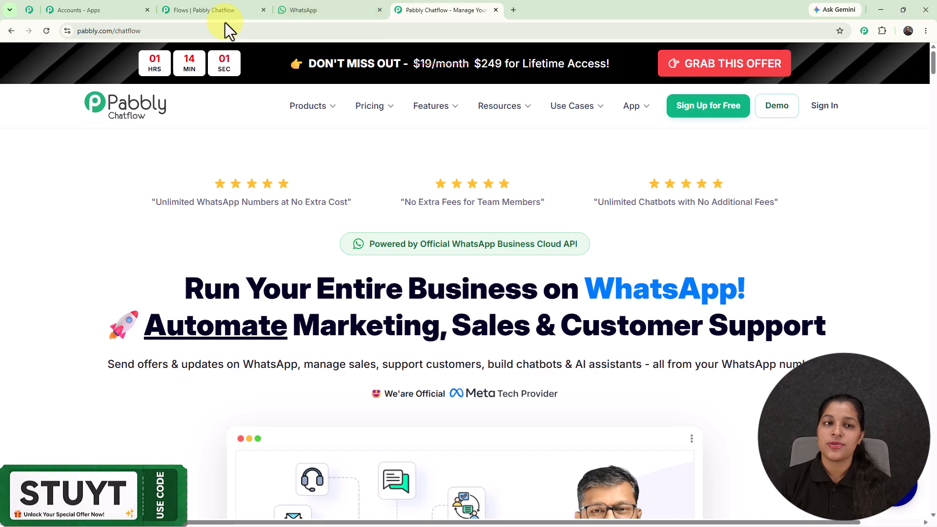
Return to the Pabbly Chatflow flow editor and choose Keyword/Regex Match as the trigger event
{"action": "left_click", "coordinate": [226, 9]}
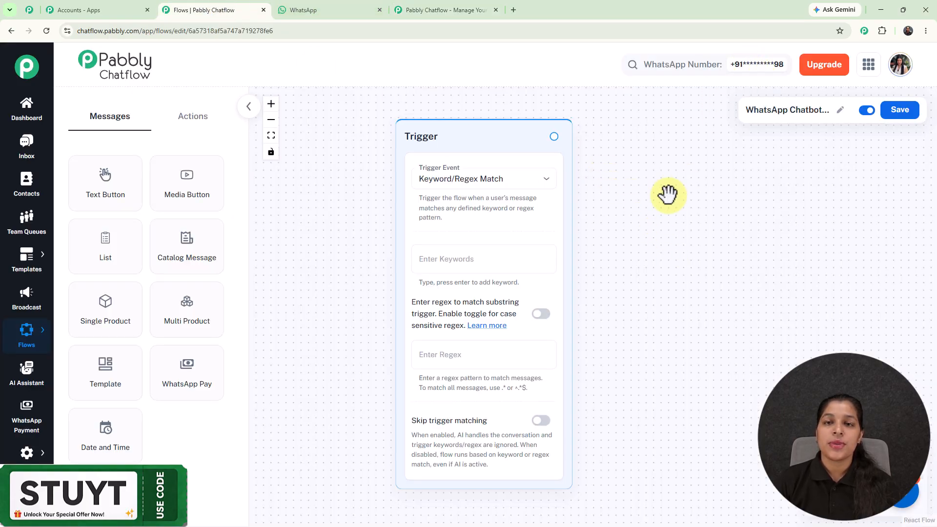
{"action": "scroll", "coordinate": [666, 195], "scroll_direction": "down", "scroll_amount": 2}
{"action": "left_click_drag", "start_coordinate": [665, 194], "coordinate": [615, 218]}
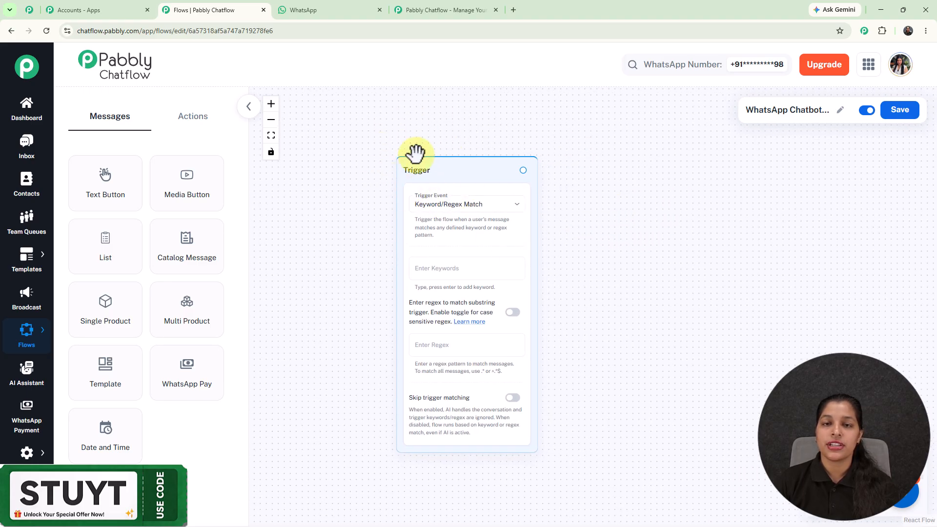
{"action": "left_click", "coordinate": [489, 204]}
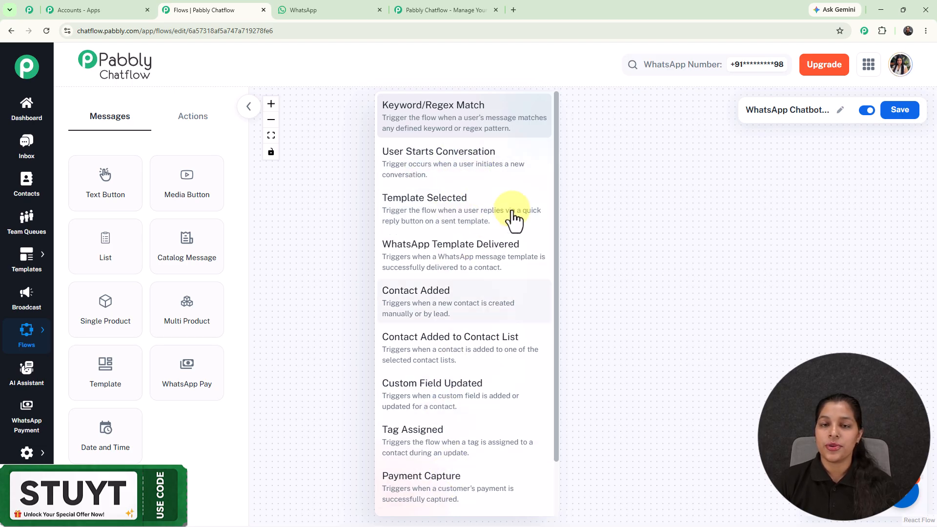
{"action": "left_click", "coordinate": [466, 120]}
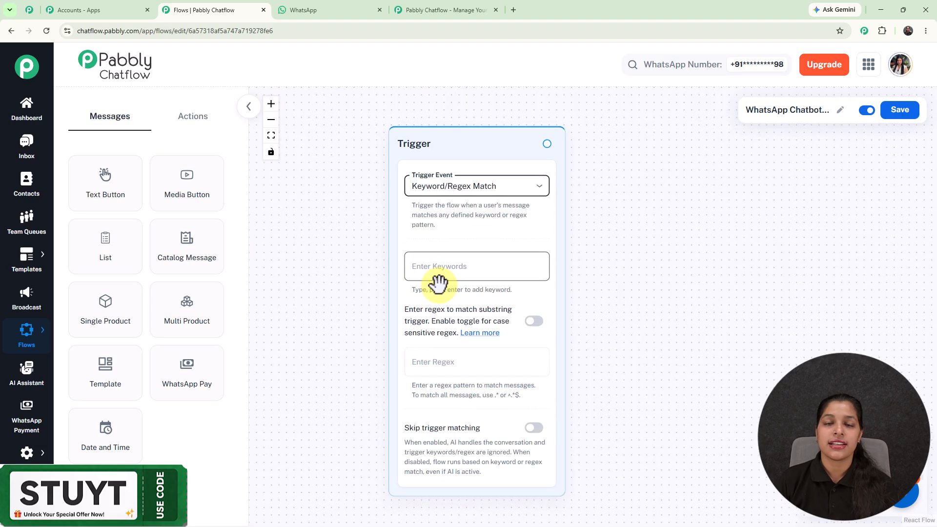
Switch to WhatsApp Web and find the Hello message that starts the coffee and tea ordering chat
{"action": "left_click", "coordinate": [324, 10]}
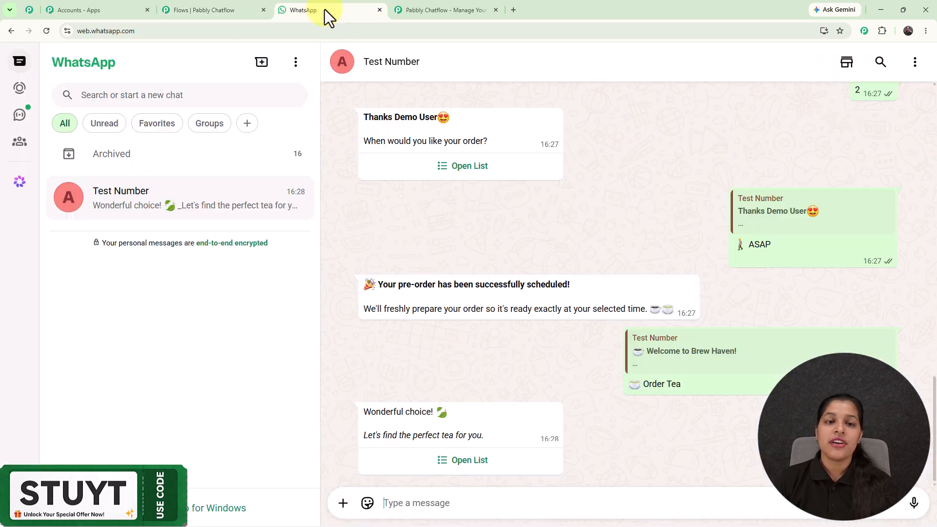
{"action": "scroll", "coordinate": [525, 295], "scroll_direction": "up", "scroll_amount": 10}
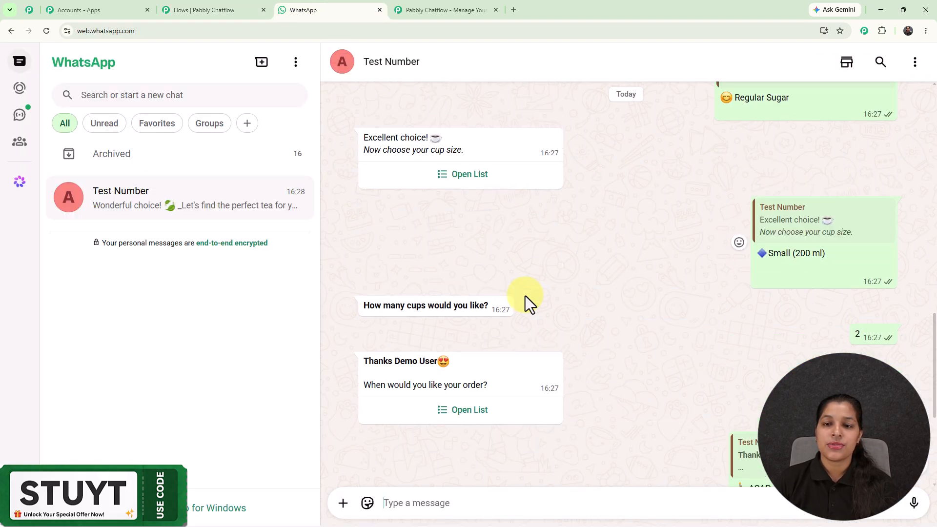
{"action": "scroll", "coordinate": [525, 296], "scroll_direction": "up", "scroll_amount": 15}
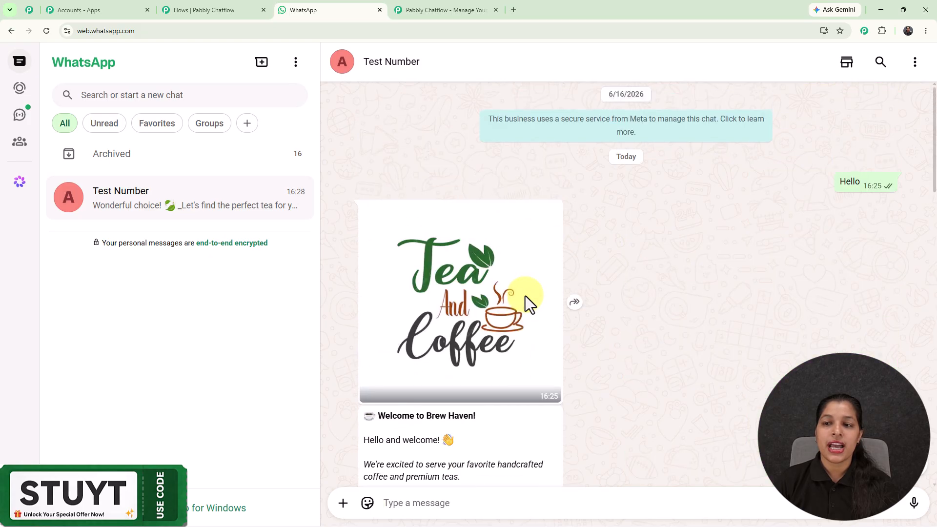
{"action": "double_click", "coordinate": [845, 183]}
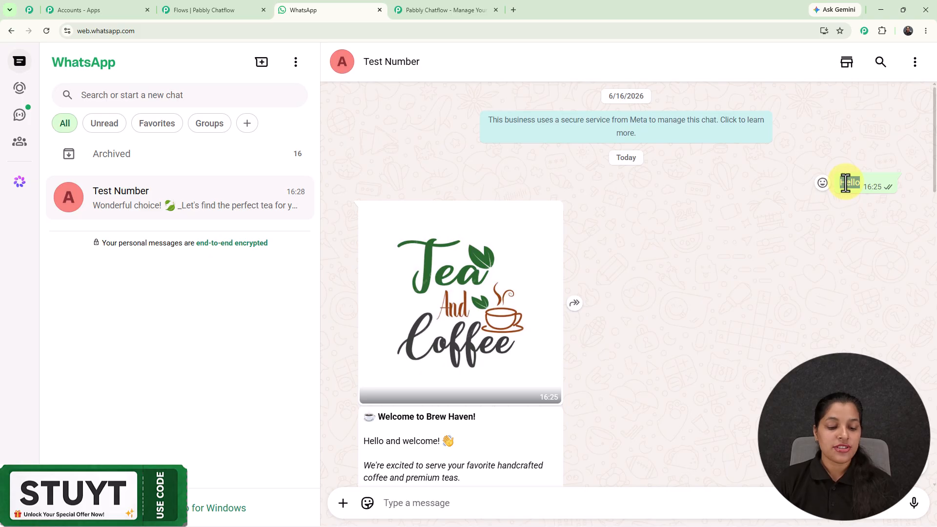
Return to the Pabbly Chatflow flow editor and add Hello as a keyword in the Trigger block
{"action": "left_click", "coordinate": [214, 9]}
{"action": "left_click", "coordinate": [439, 273]}
{"action": "key", "text": "Return"}
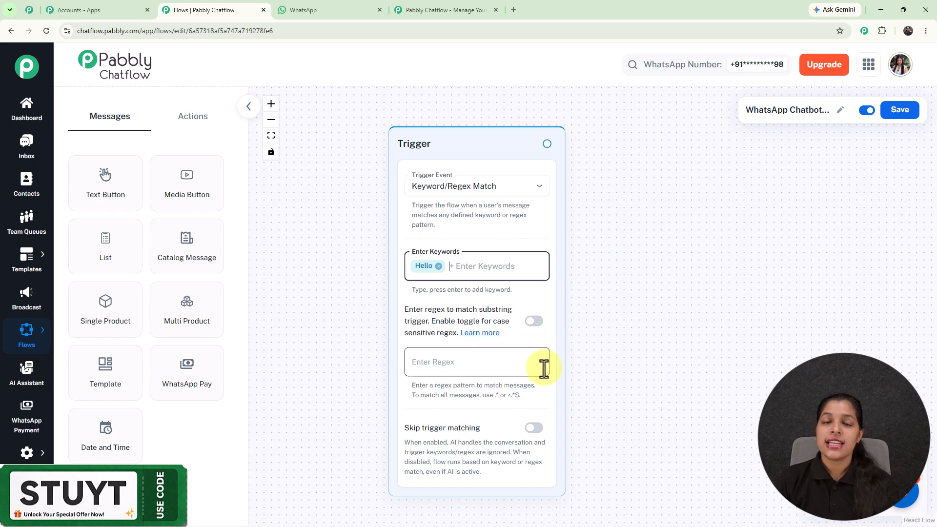
{"action": "left_click", "coordinate": [629, 299]}
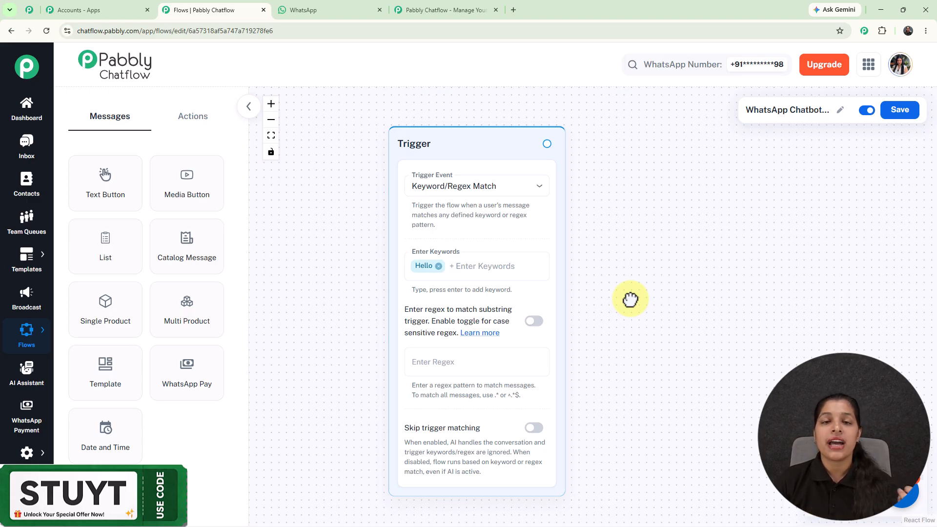
View the available action nodes for the flow and return to the message nodes
{"action": "scroll", "coordinate": [630, 299], "scroll_direction": "down", "scroll_amount": 2}
{"action": "left_click_drag", "start_coordinate": [632, 295], "coordinate": [512, 269]}
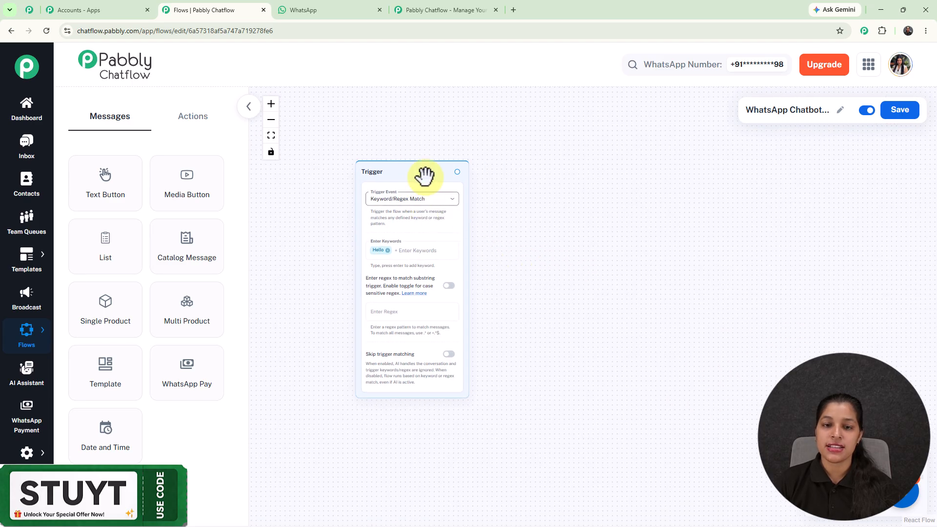
{"action": "scroll", "coordinate": [424, 178], "scroll_direction": "up", "scroll_amount": 1}
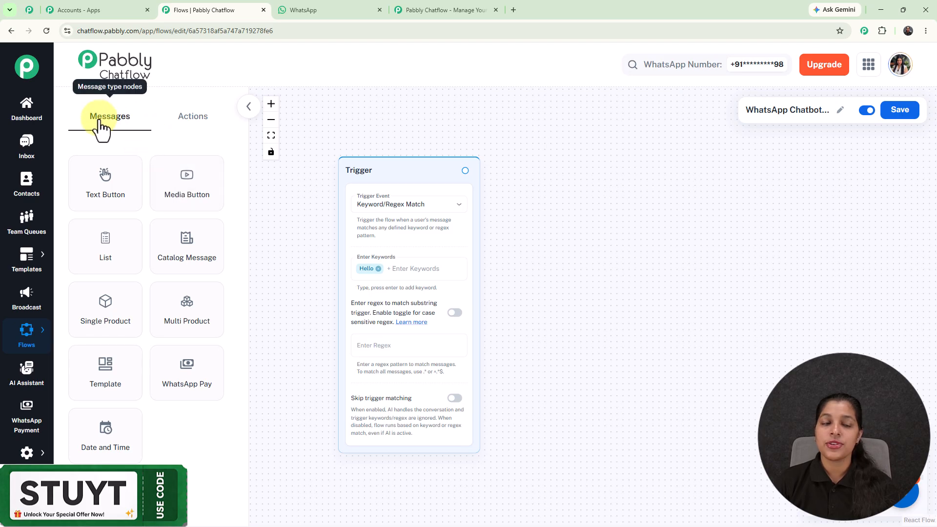
{"action": "left_click", "coordinate": [204, 128]}
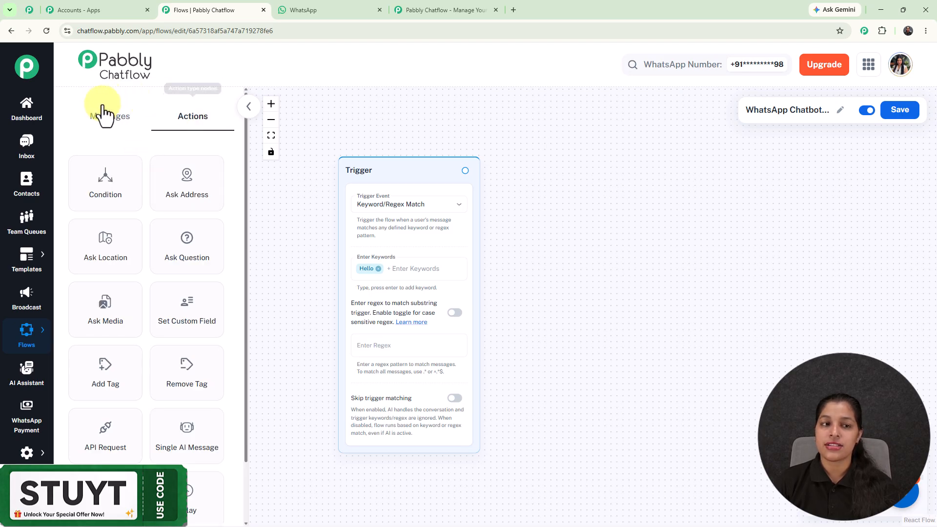
{"action": "left_click", "coordinate": [104, 115]}
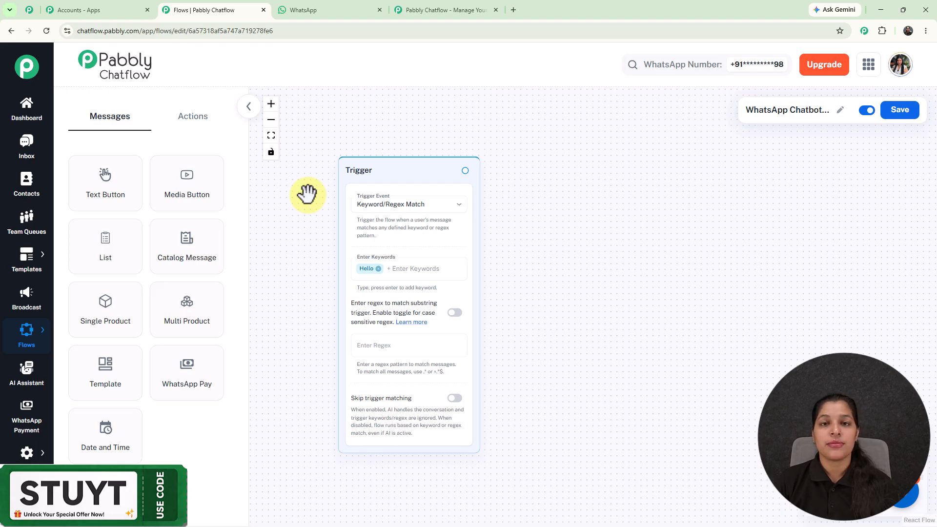
Add a Media Button block beside the Trigger block and connect the Trigger to it
{"action": "scroll", "coordinate": [382, 167], "scroll_direction": "up", "scroll_amount": 3}
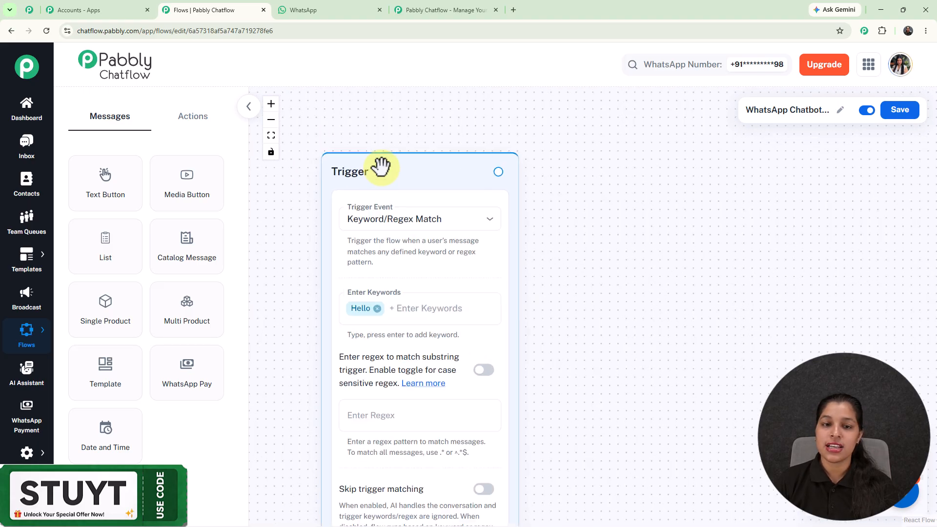
{"action": "left_click_drag", "start_coordinate": [412, 140], "coordinate": [389, 104]}
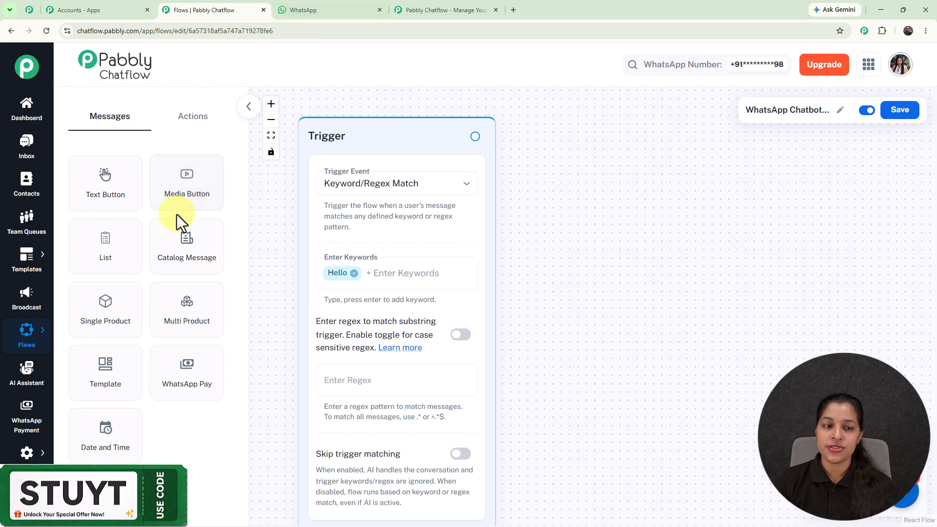
{"action": "scroll", "coordinate": [443, 163], "scroll_direction": "down", "scroll_amount": 2}
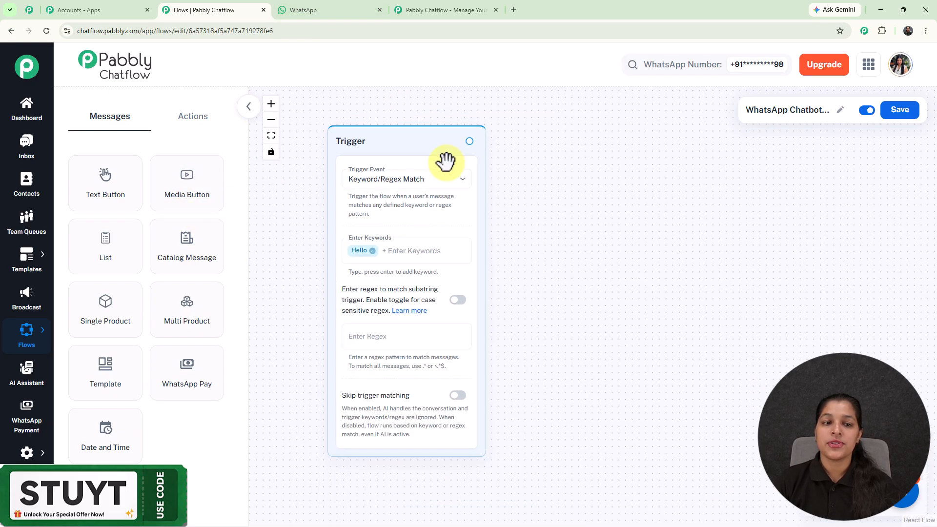
{"action": "left_click_drag", "start_coordinate": [188, 184], "coordinate": [548, 144]}
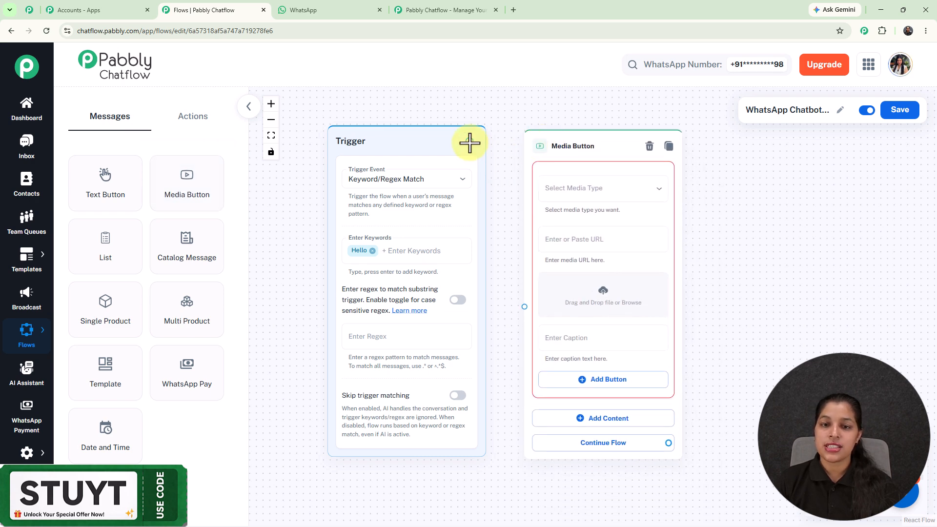
{"action": "left_click_drag", "start_coordinate": [525, 312], "coordinate": [524, 306]}
Set the Media Button's media type to Image and insert the Tea and Coffee logo images.png from the media library
{"action": "left_click", "coordinate": [571, 190]}
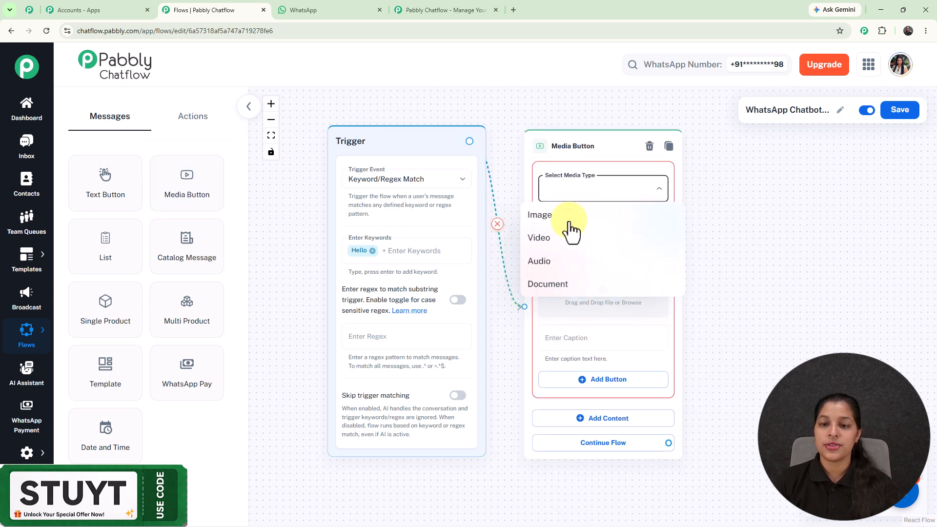
{"action": "left_click", "coordinate": [561, 216]}
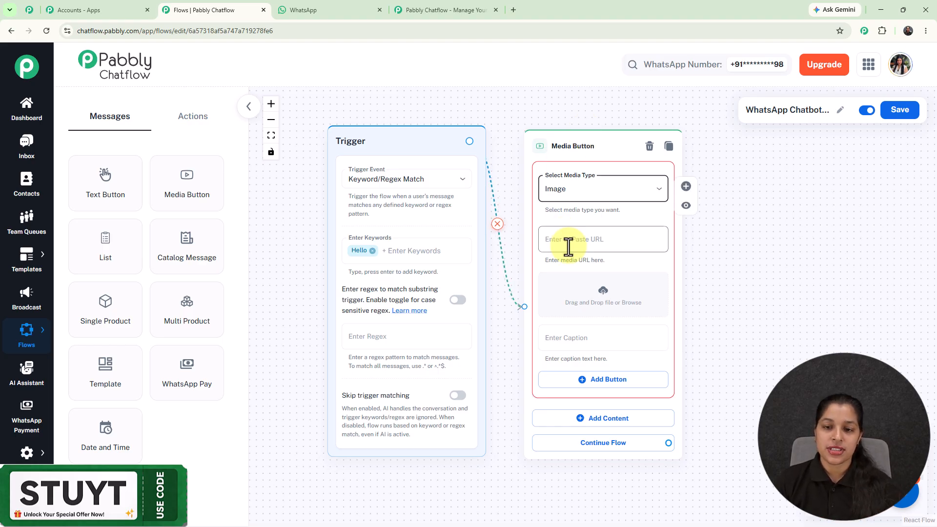
{"action": "left_click", "coordinate": [603, 293]}
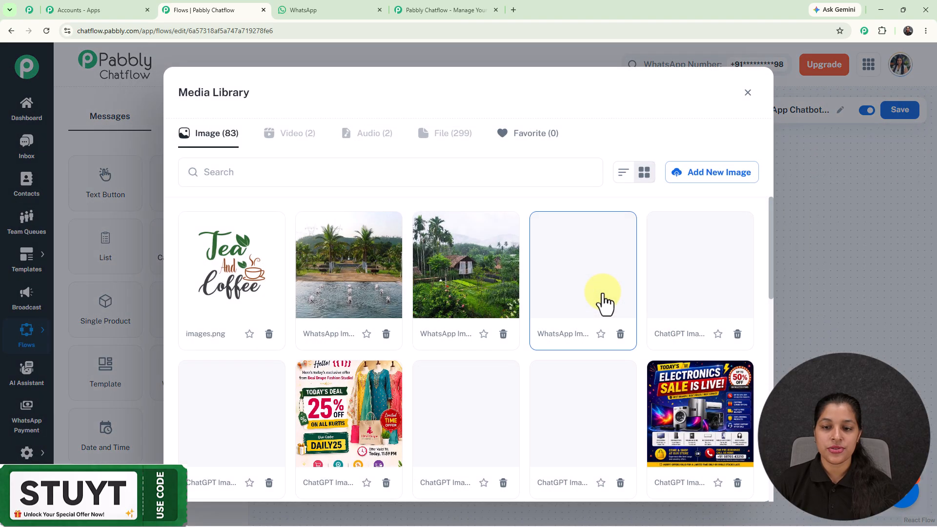
{"action": "left_click", "coordinate": [447, 283]}
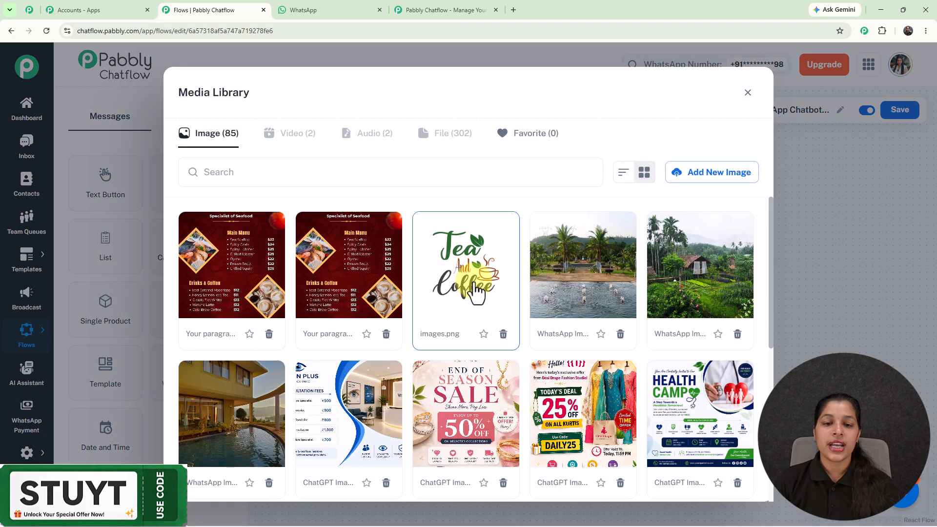
{"action": "left_click", "coordinate": [716, 181]}
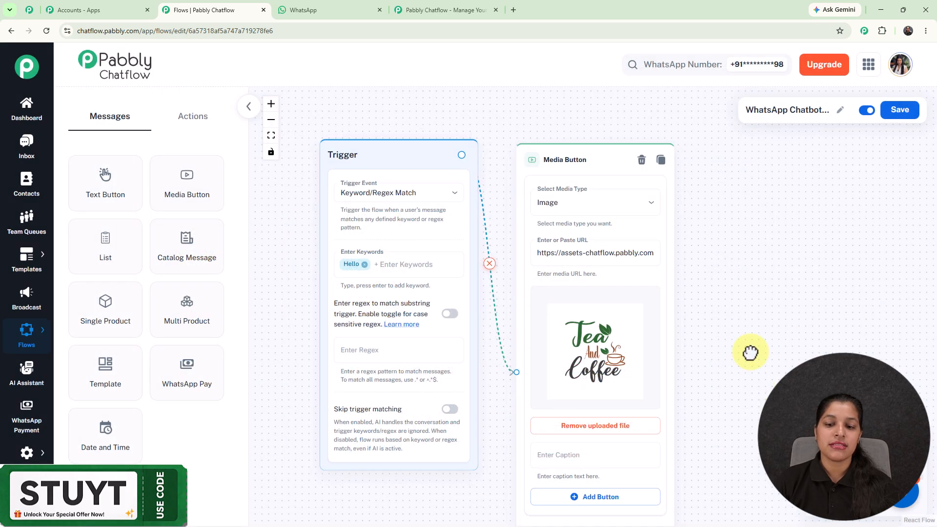
Add Text Button content to the Media Button block and enter the welcome message ending with "✨ Here's what you can do:"
{"action": "left_click_drag", "start_coordinate": [749, 351], "coordinate": [701, 195]}
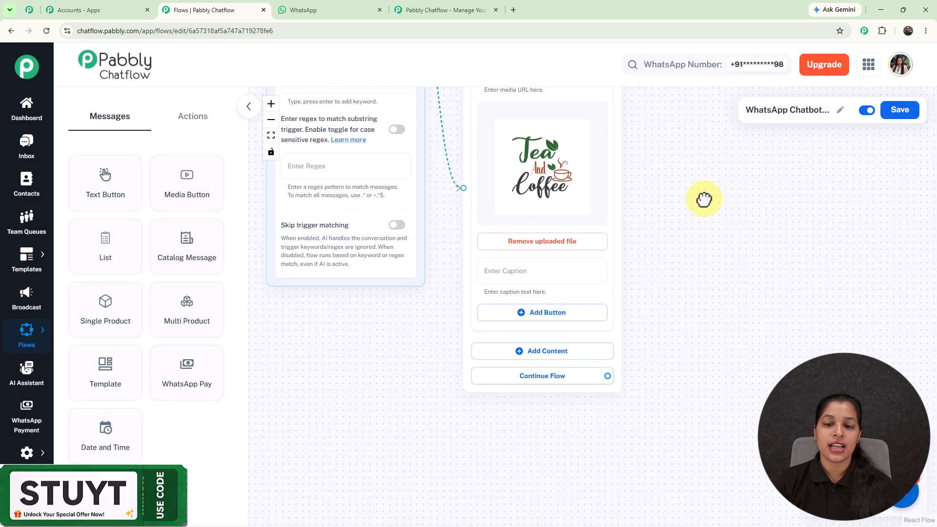
{"action": "left_click", "coordinate": [543, 351]}
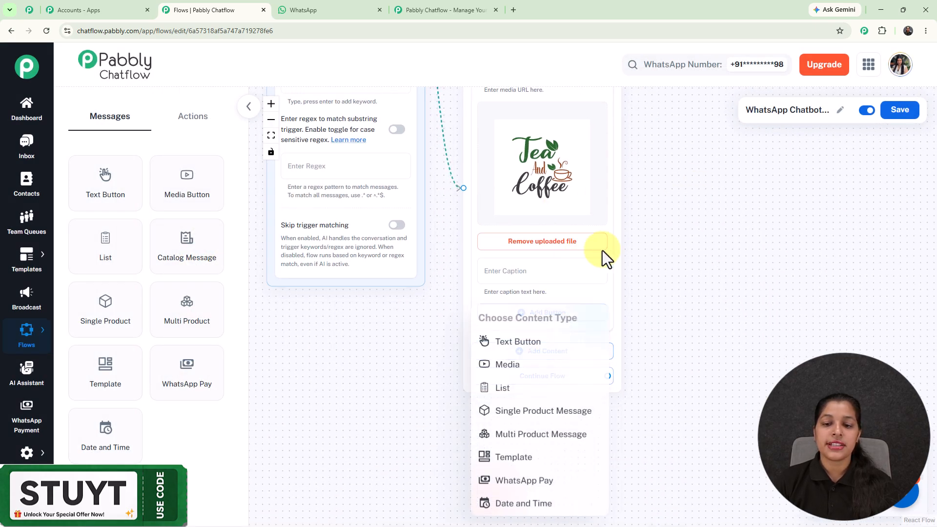
{"action": "left_click", "coordinate": [535, 340]}
{"action": "left_click", "coordinate": [535, 347]}
{"action": "left_click", "coordinate": [535, 343]}
{"action": "left_click_drag", "start_coordinate": [692, 318], "coordinate": [662, 168]}
{"action": "scroll", "coordinate": [481, 273], "scroll_direction": "up", "scroll_amount": 2}
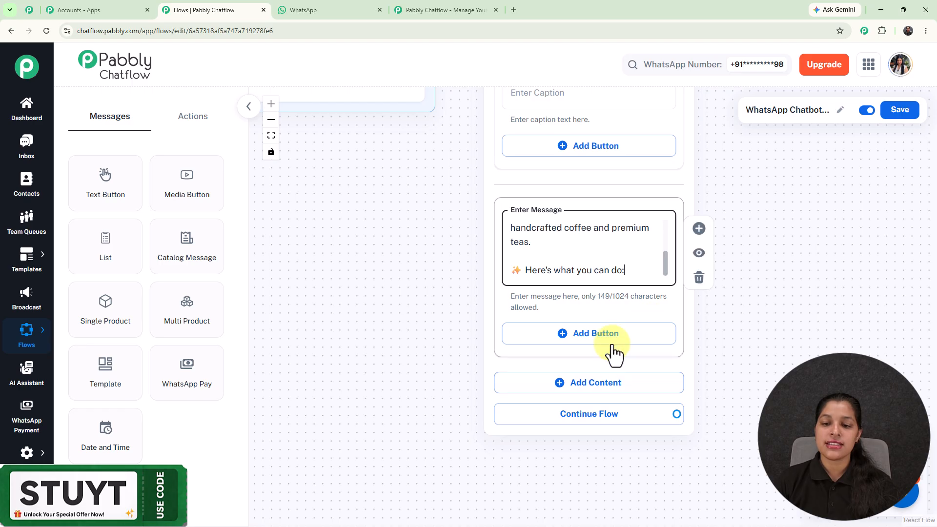
Add Quick Reply buttons named Order Coffee and Order Tea under the welcome message
{"action": "left_click", "coordinate": [610, 334]}
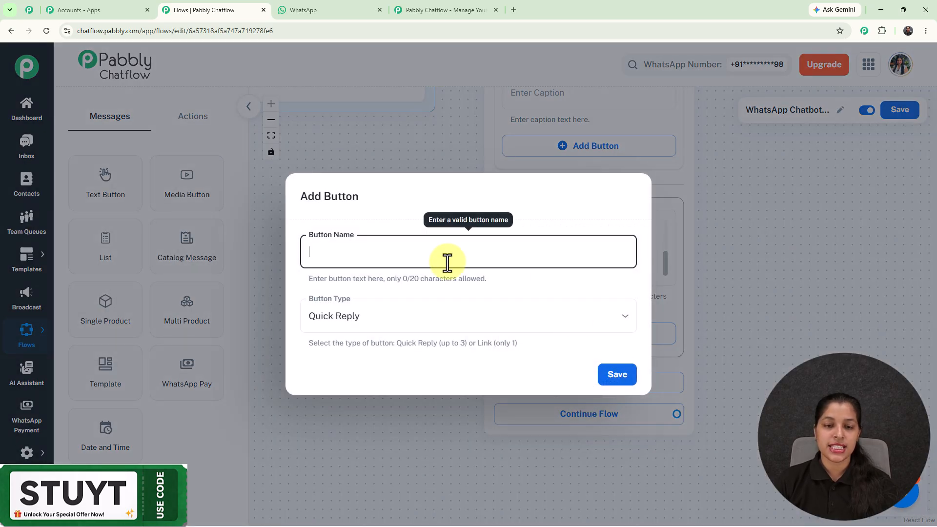
{"action": "type", "text": "☕ Order Coffee"}
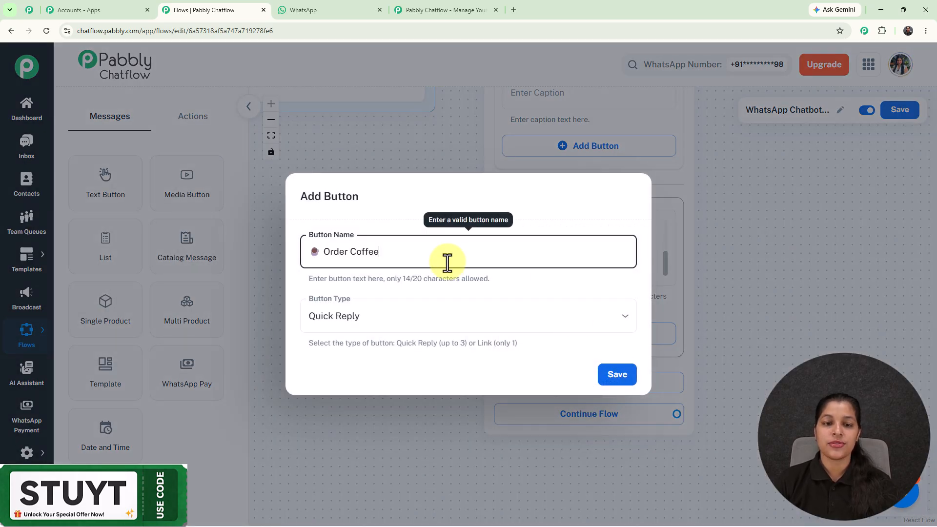
{"action": "left_click", "coordinate": [615, 376]}
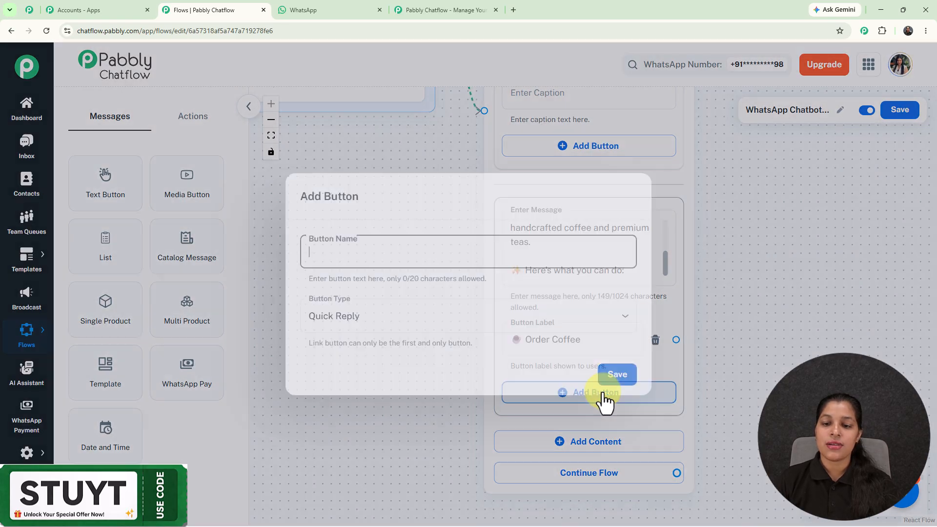
{"action": "left_click", "coordinate": [615, 391]}
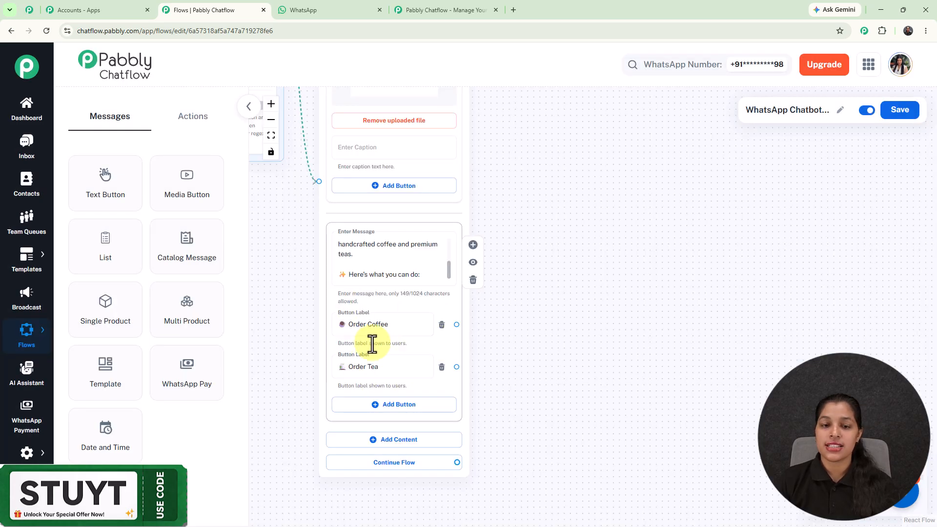
Add a Set Custom Field action block beside the welcome message and connect the Order Coffee button to it
{"action": "scroll", "coordinate": [372, 344], "scroll_direction": "up", "scroll_amount": 3}
{"action": "left_click_drag", "start_coordinate": [586, 383], "coordinate": [623, 328]}
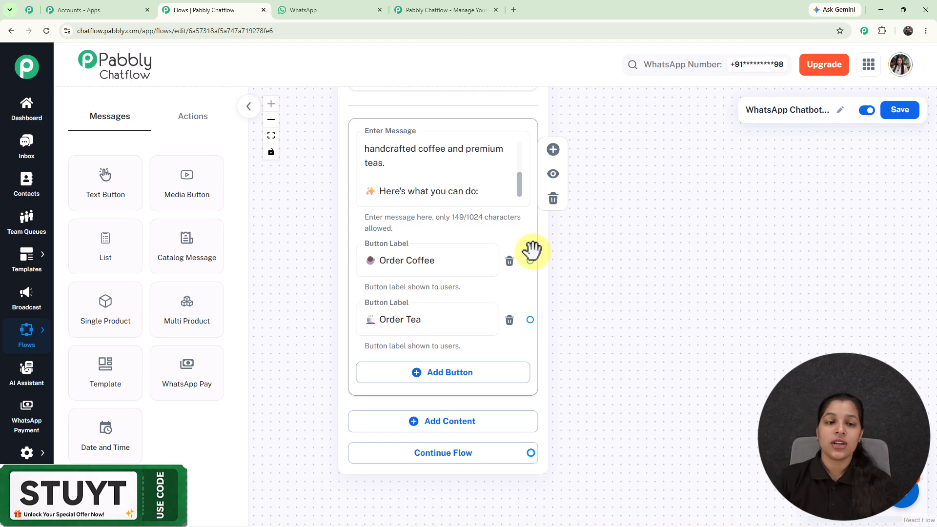
{"action": "left_click", "coordinate": [195, 121]}
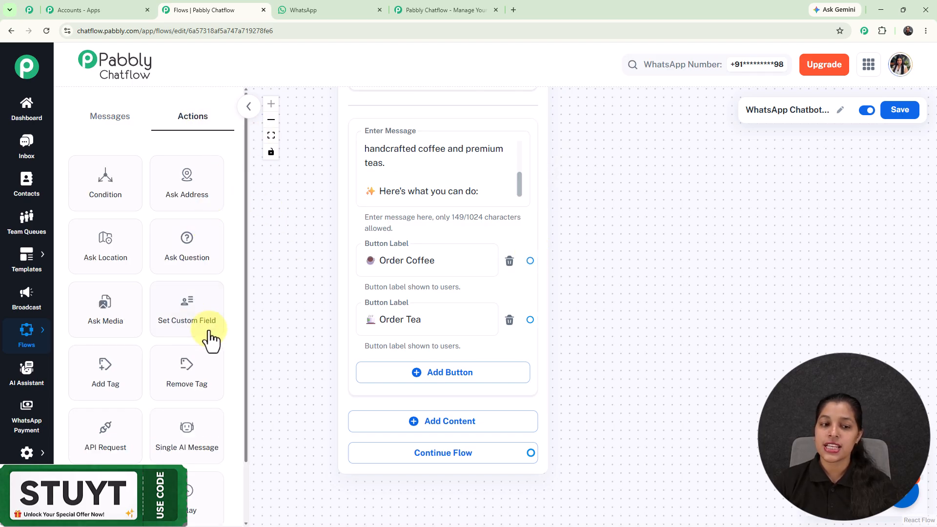
{"action": "mouse_move", "coordinate": [204, 320]}
{"action": "left_mouse_down"}
{"action": "mouse_move", "coordinate": [744, 222]}
{"action": "mouse_move", "coordinate": [684, 200]}
{"action": "mouse_move", "coordinate": [634, 96]}
{"action": "mouse_move", "coordinate": [628, 142]}
{"action": "left_mouse_up"}
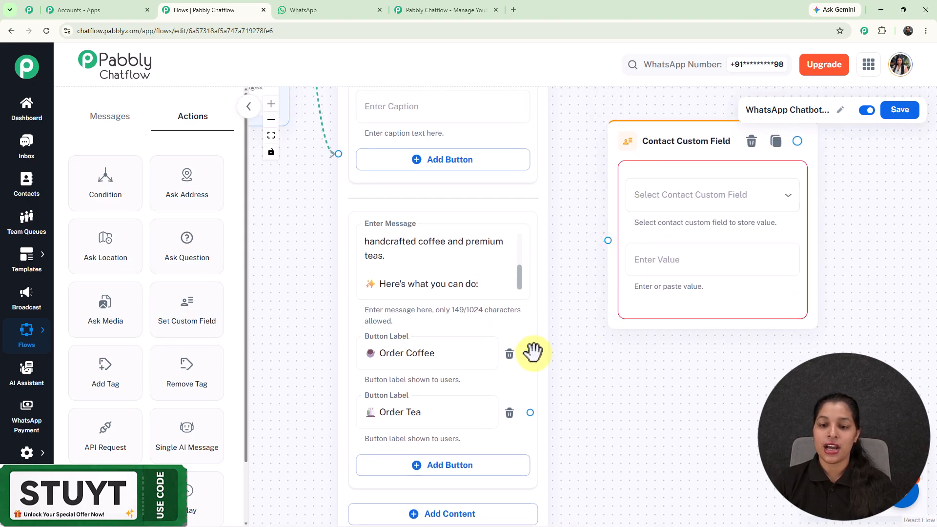
{"action": "mouse_move", "coordinate": [530, 353]}
{"action": "left_mouse_down"}
{"action": "mouse_move", "coordinate": [575, 262]}
{"action": "mouse_move", "coordinate": [607, 240]}
{"action": "left_mouse_up"}
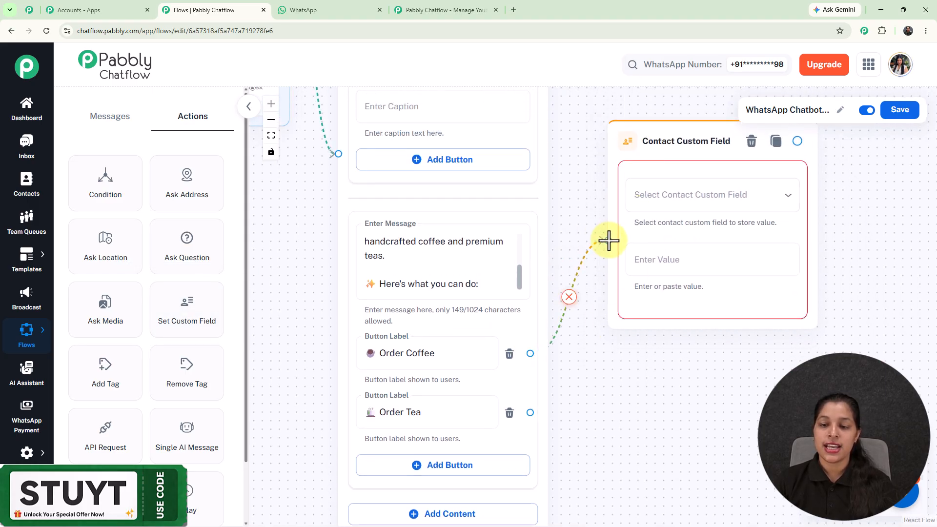
Set the Contact Custom Field block to store the value Coffee, with its coffee emoji, in the Beverages field
{"action": "left_click", "coordinate": [673, 200]}
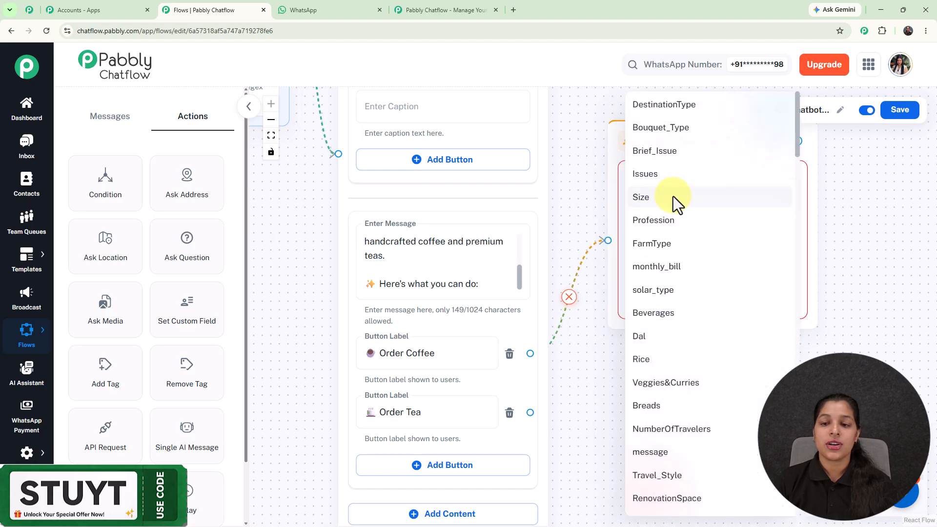
{"action": "left_click", "coordinate": [669, 330]}
{"action": "left_click", "coordinate": [671, 264]}
{"action": "left_click_drag", "start_coordinate": [546, 398], "coordinate": [589, 320]}
{"action": "left_click", "coordinate": [403, 322]}
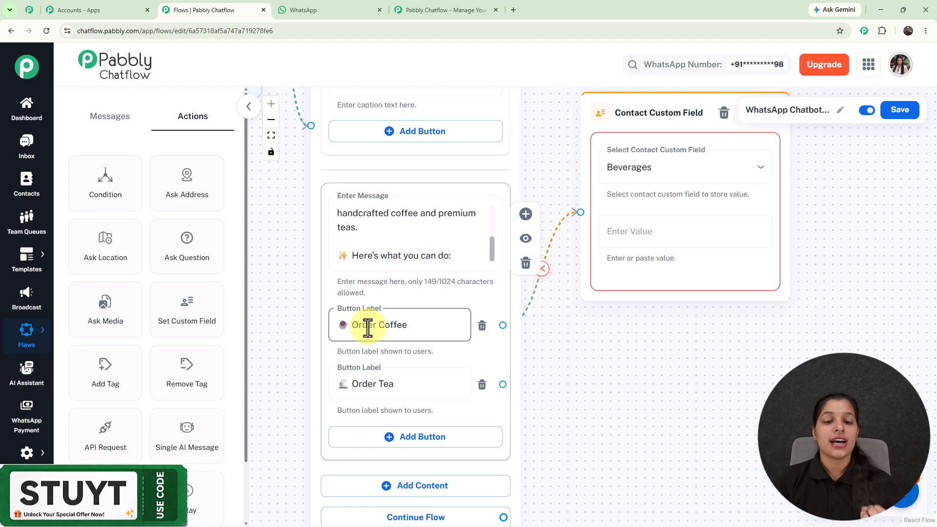
{"action": "left_click", "coordinate": [676, 257]}
{"action": "left_click", "coordinate": [667, 234]}
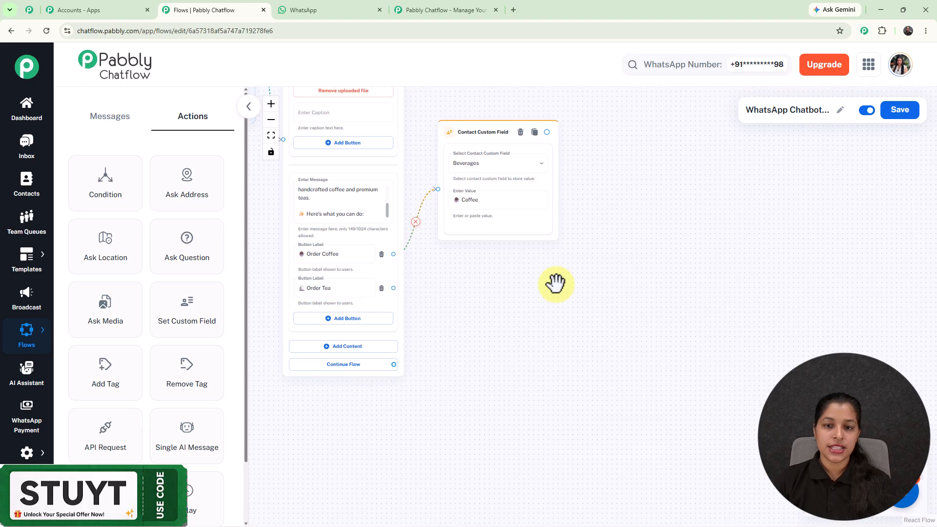
{"action": "scroll", "coordinate": [555, 282], "scroll_direction": "up", "scroll_amount": 3}
{"action": "left_click_drag", "start_coordinate": [554, 283], "coordinate": [791, 325]}
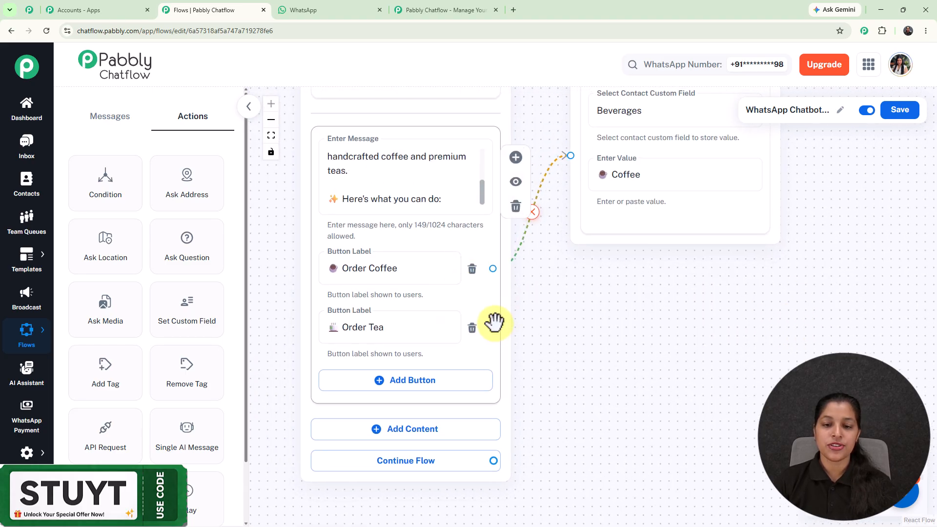
{"action": "left_click", "coordinate": [415, 319]}
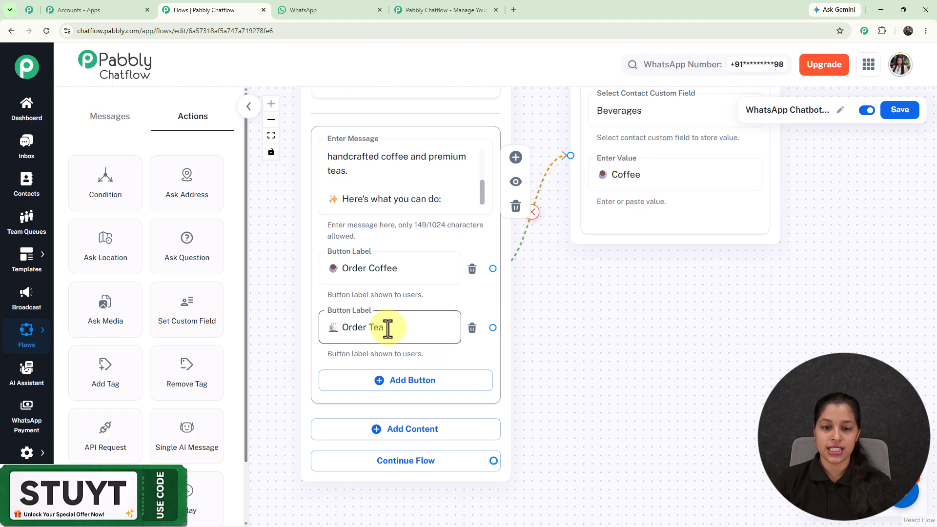
{"action": "left_click_drag", "start_coordinate": [596, 341], "coordinate": [596, 348]}
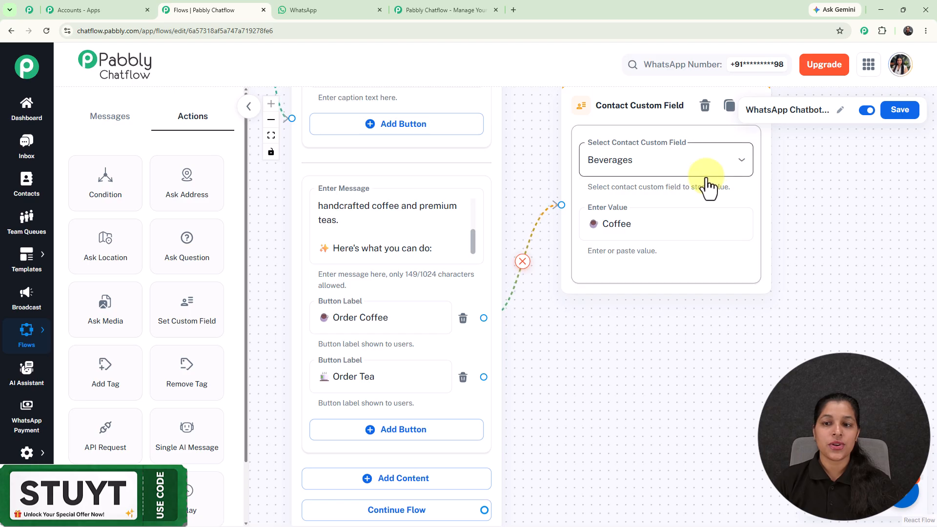
Open the Contact Custom Fields settings in a separate tab, look through the whole field list, and return to the flow
{"action": "left_click", "coordinate": [29, 454]}
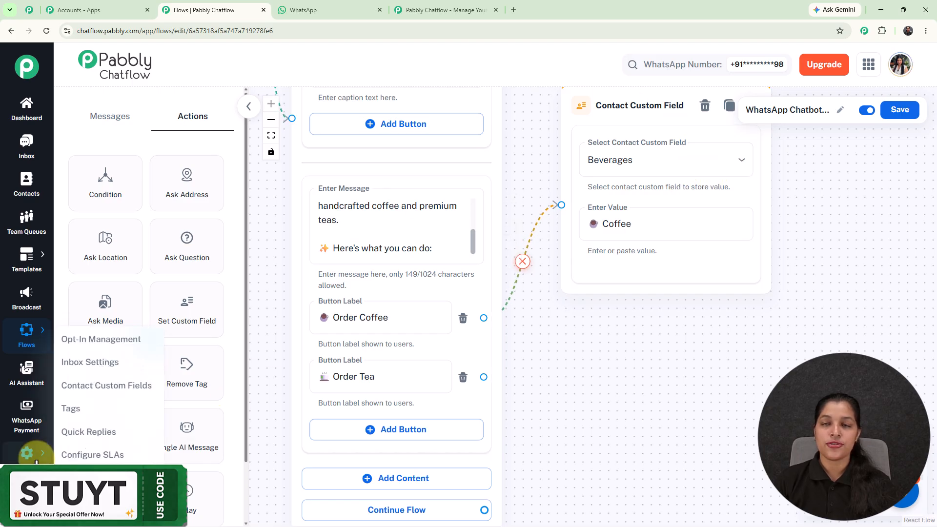
{"action": "left_click", "coordinate": [107, 390]}
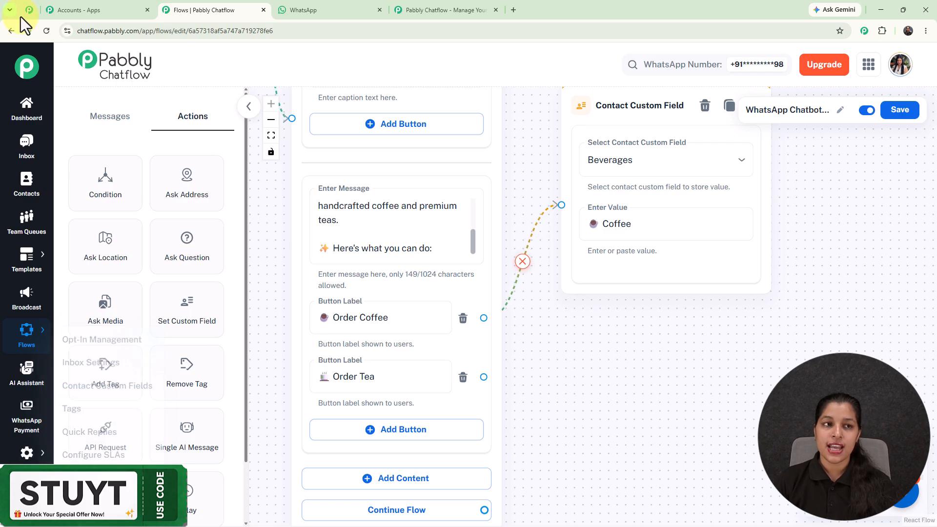
{"action": "left_click", "coordinate": [25, 12]}
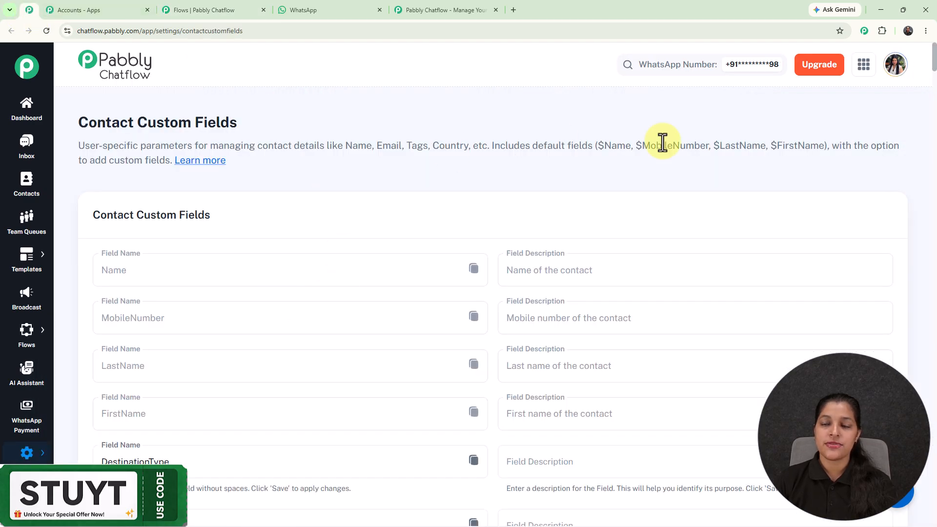
{"action": "left_click_drag", "start_coordinate": [936, 64], "coordinate": [935, 518]}
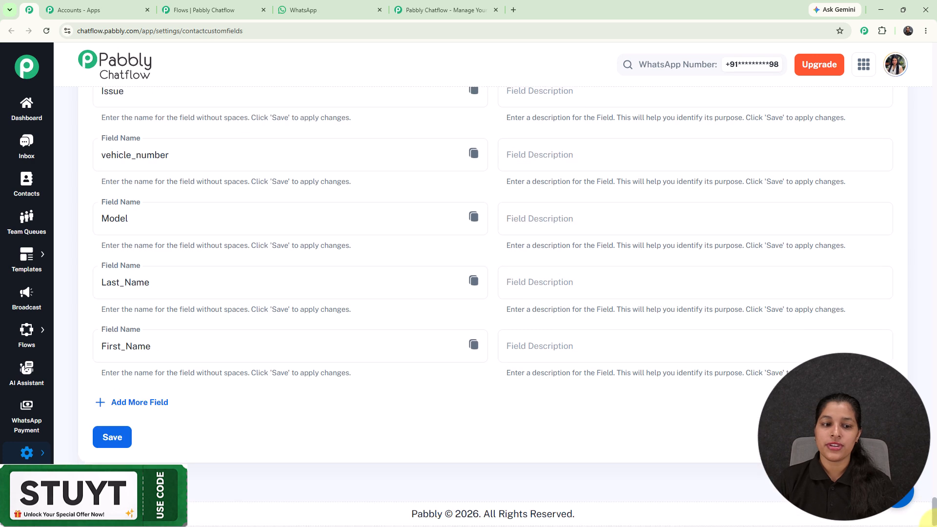
{"action": "left_click", "coordinate": [209, 11]}
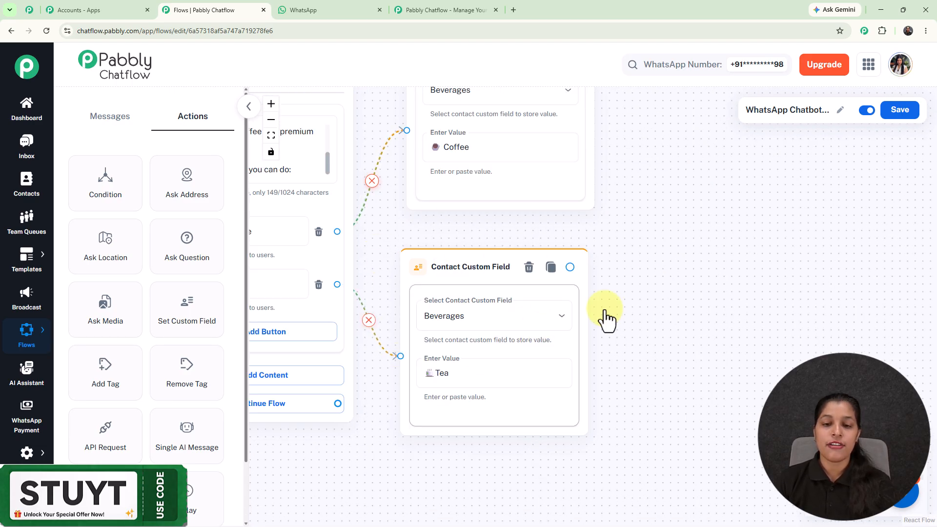
Space the Coffee and Tea Contact Custom Field blocks apart vertically beside the Media Button block
{"action": "scroll", "coordinate": [663, 266], "scroll_direction": "down", "scroll_amount": 2}
{"action": "left_click_drag", "start_coordinate": [666, 210], "coordinate": [671, 291]}
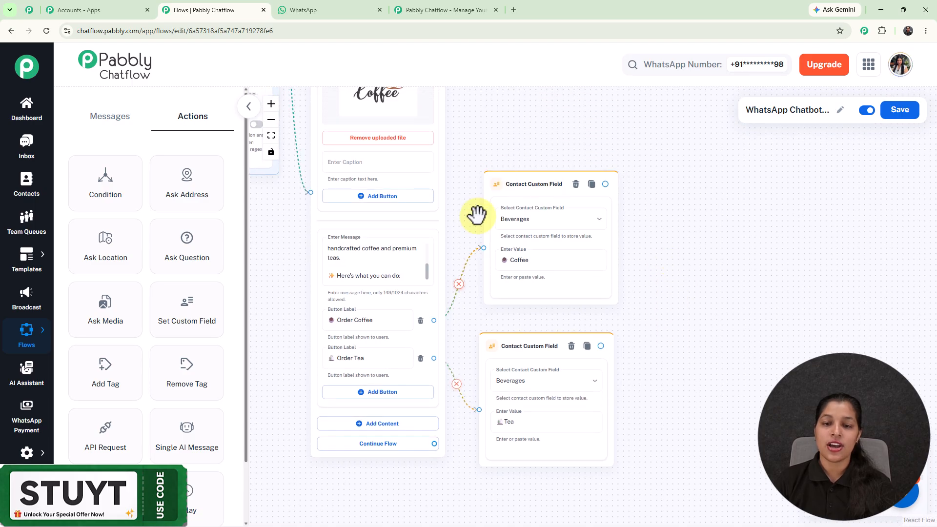
{"action": "left_click_drag", "start_coordinate": [523, 179], "coordinate": [518, 100]}
{"action": "left_click_drag", "start_coordinate": [524, 392], "coordinate": [527, 498]}
Add a List message block connected from the Contact Custom Field block that stores Coffee
{"action": "left_click_drag", "start_coordinate": [623, 299], "coordinate": [520, 443]}
{"action": "left_click_drag", "start_coordinate": [497, 234], "coordinate": [572, 123]}
{"action": "left_click", "coordinate": [568, 175]}
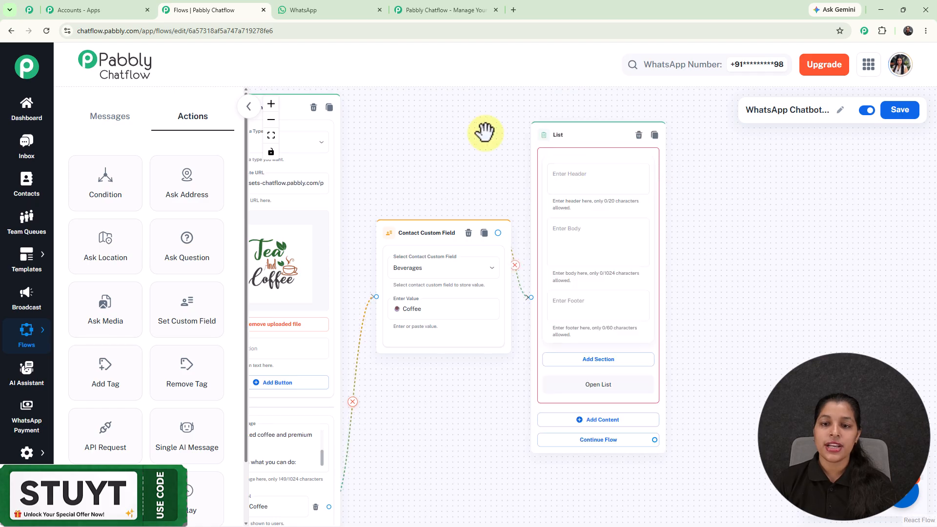
Enter the coffee List block's body text "Great choice! 😍 Let's brew your perfect cup."
{"action": "scroll", "coordinate": [485, 133], "scroll_direction": "up", "scroll_amount": 2}
{"action": "left_click_drag", "start_coordinate": [495, 170], "coordinate": [437, 105]}
{"action": "left_click", "coordinate": [535, 194]}
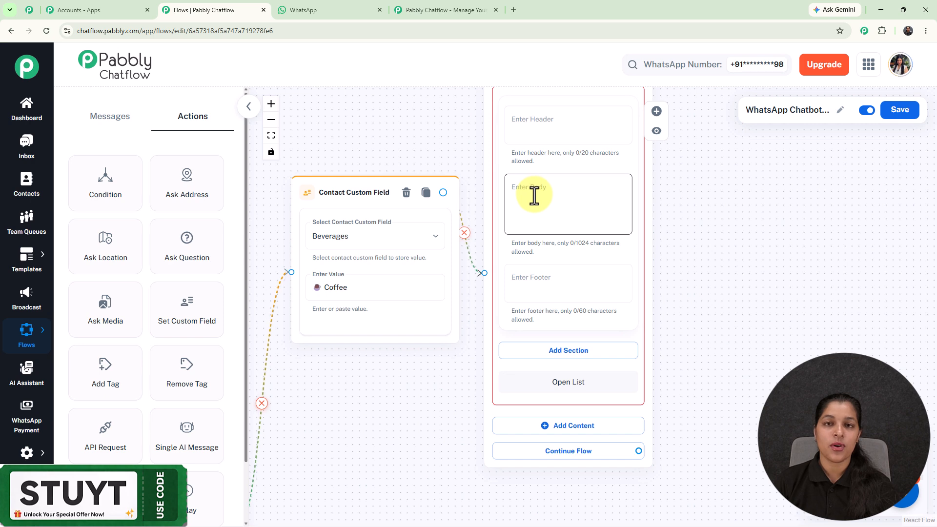
{"action": "type", "text": "Great choice! 😍  Let's brew your perfect cup."}
Add a section titled Coffee to the List block
{"action": "scroll", "coordinate": [653, 244], "scroll_direction": "down", "scroll_amount": 2}
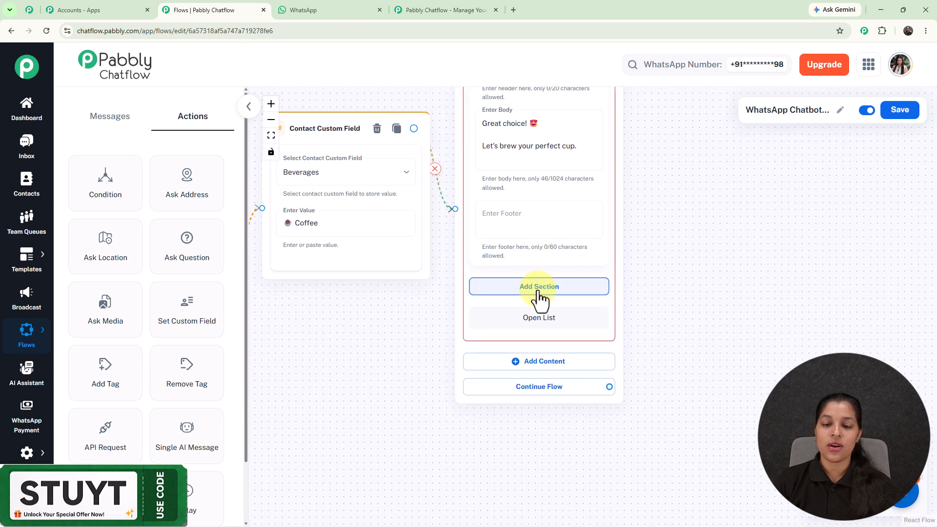
{"action": "left_click", "coordinate": [539, 287]}
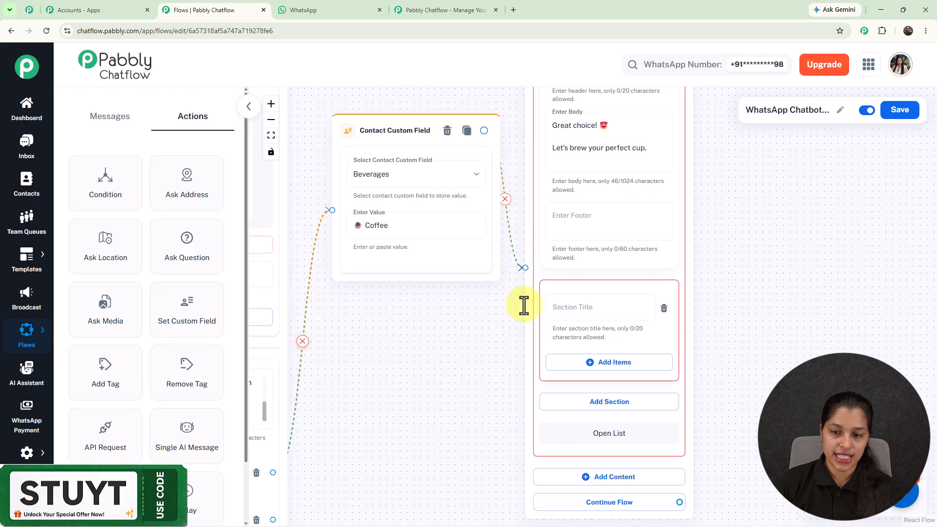
{"action": "left_click", "coordinate": [606, 312]}
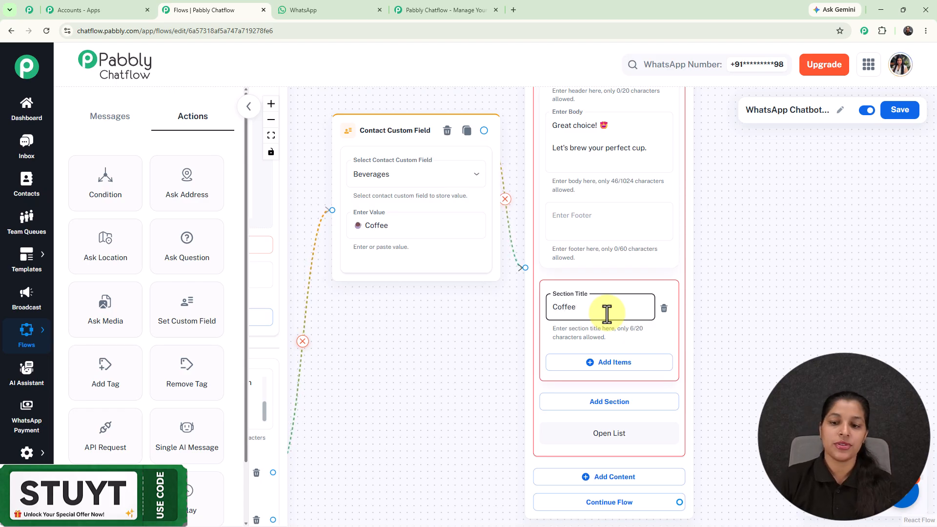
Add an item titled Espresso, with its coffee emoji, to the Coffee section
{"action": "left_click", "coordinate": [607, 365]}
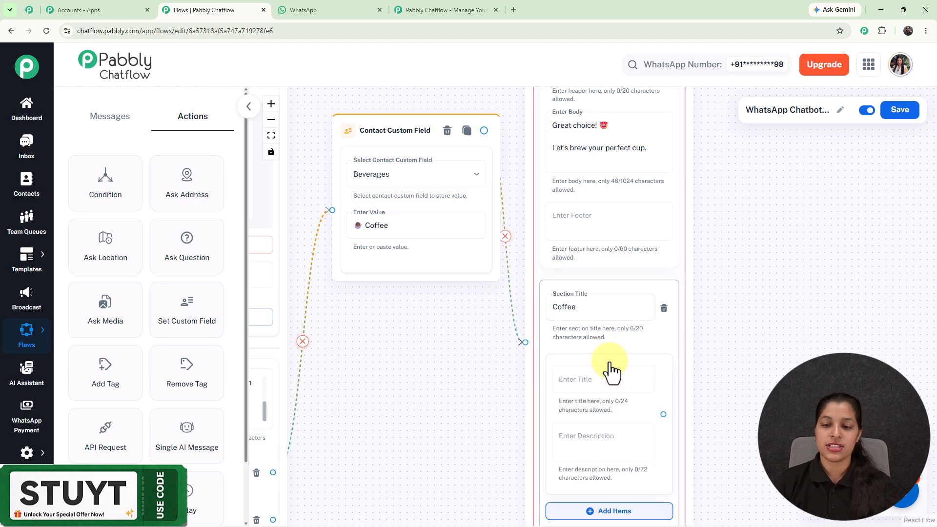
{"action": "left_click_drag", "start_coordinate": [733, 372], "coordinate": [695, 261]}
{"action": "scroll", "coordinate": [573, 267], "scroll_direction": "up", "scroll_amount": 2}
{"action": "left_click", "coordinate": [574, 268]}
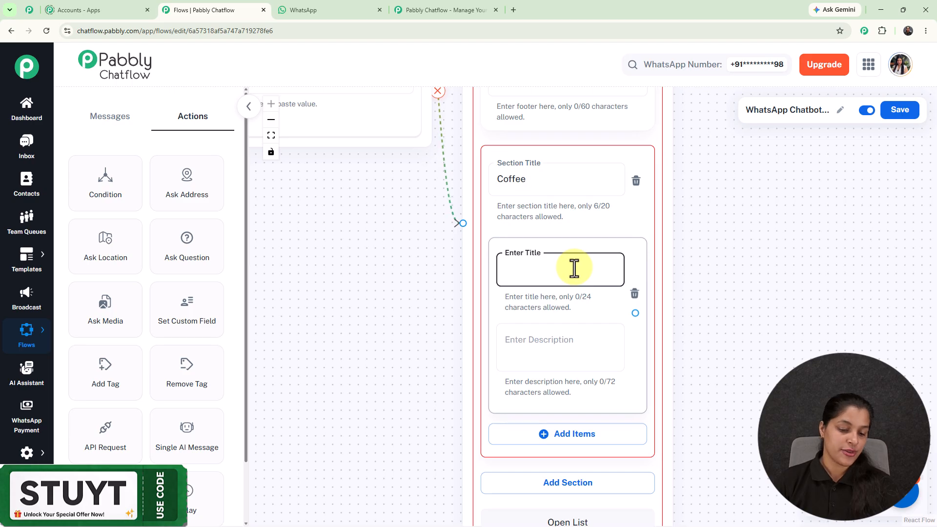
{"action": "type", "text": "☕ Espresso"}
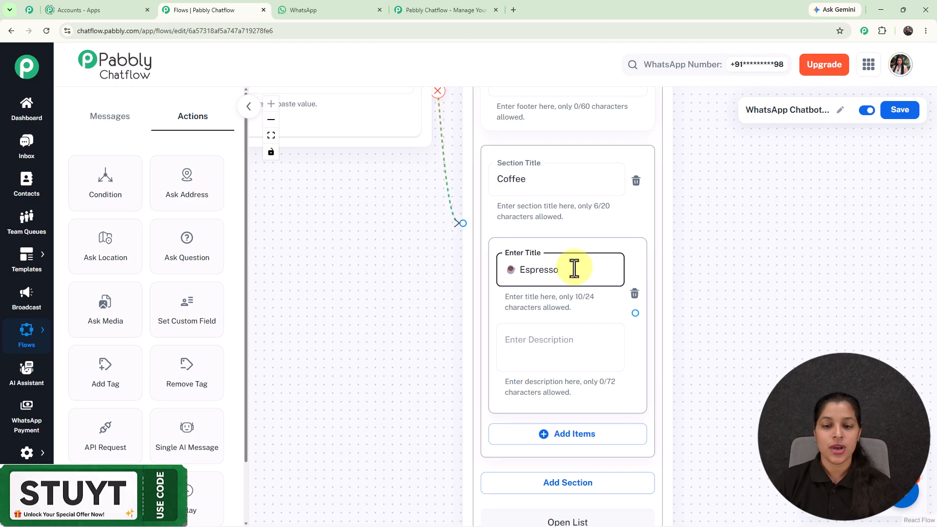
Review the Espresso, Cappuccino and Latte items of the coffee list and the Contact Custom Field blocks that store each choice
{"action": "scroll", "coordinate": [574, 269], "scroll_direction": "down", "scroll_amount": 3}
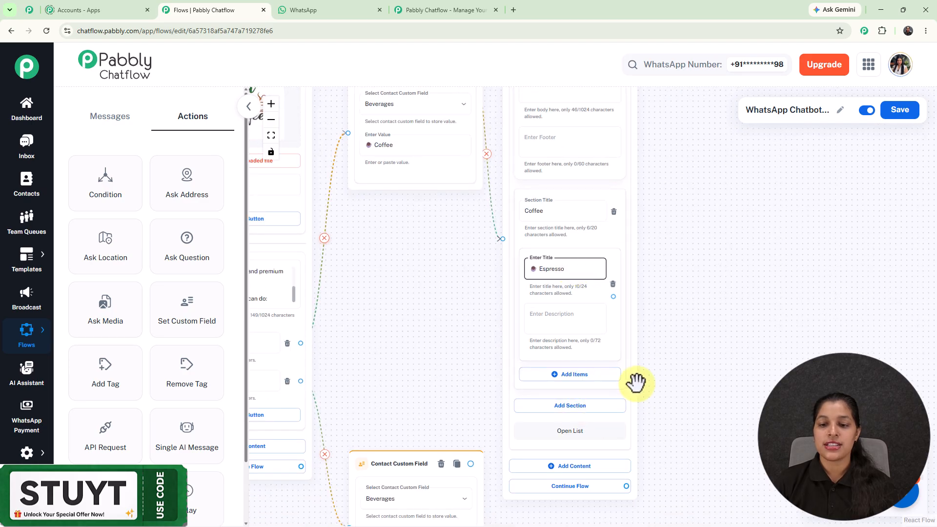
{"action": "left_click", "coordinate": [636, 338]}
{"action": "left_click_drag", "start_coordinate": [637, 338], "coordinate": [637, 182]}
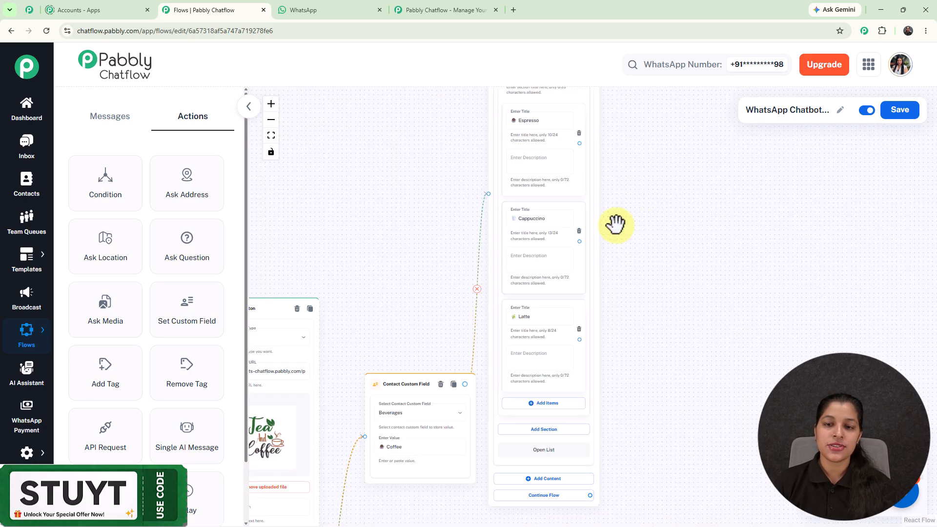
{"action": "scroll", "coordinate": [597, 222], "scroll_direction": "up", "scroll_amount": 5}
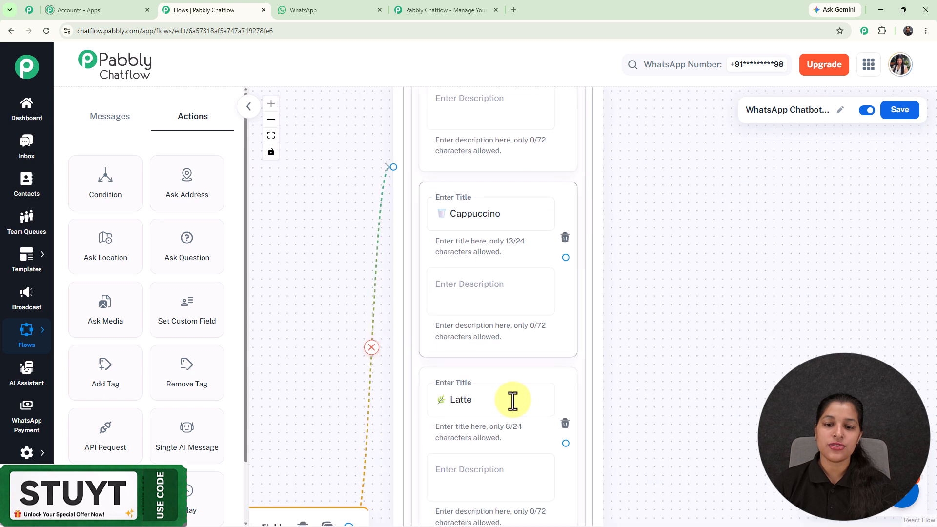
{"action": "scroll", "coordinate": [561, 339], "scroll_direction": "down", "scroll_amount": 4}
{"action": "left_click_drag", "start_coordinate": [633, 307], "coordinate": [634, 309]}
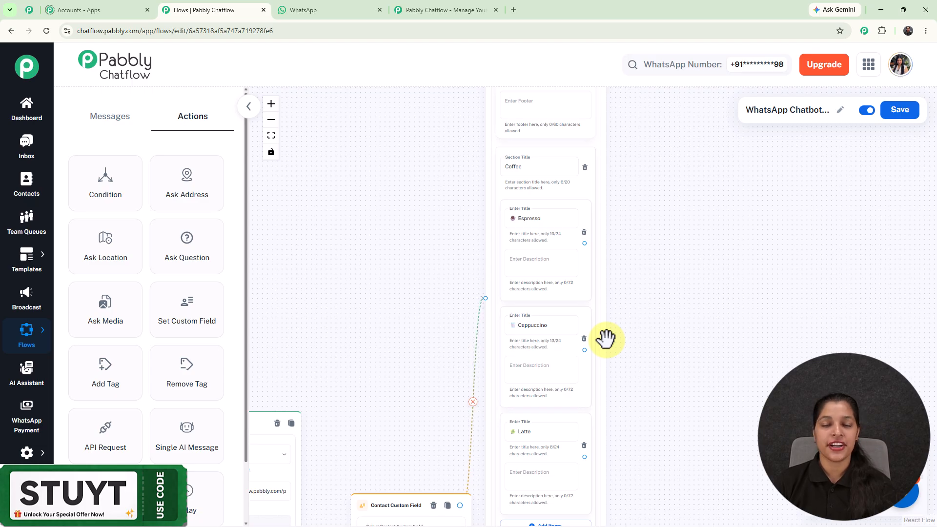
{"action": "scroll", "coordinate": [606, 338], "scroll_direction": "up", "scroll_amount": 1}
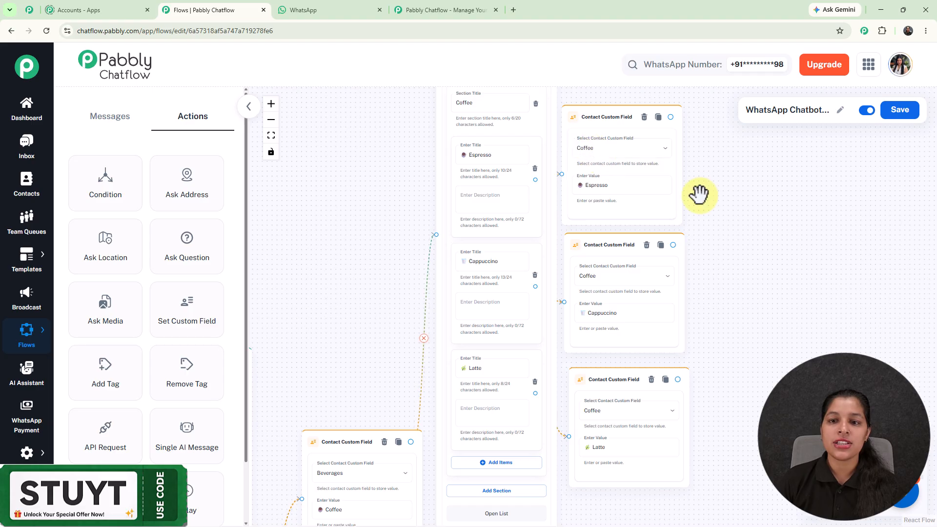
{"action": "scroll", "coordinate": [693, 455], "scroll_direction": "down", "scroll_amount": 3}
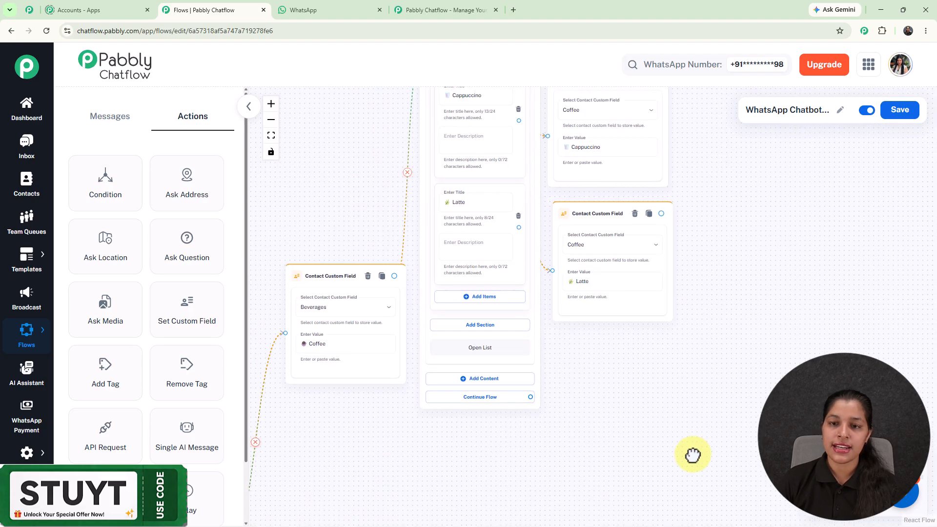
Add a List message block connected from the Contact Custom Field block that stores Tea
{"action": "scroll", "coordinate": [657, 390], "scroll_direction": "down", "scroll_amount": 6}
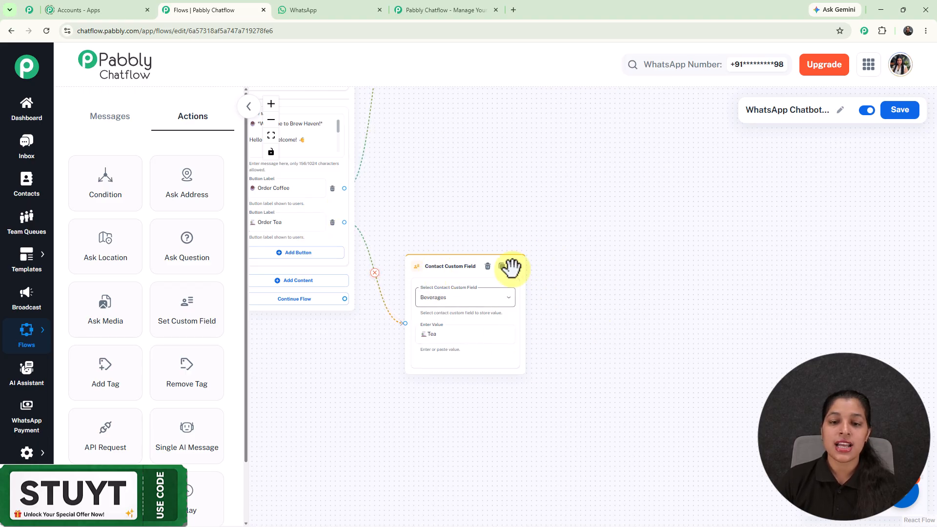
{"action": "left_click_drag", "start_coordinate": [514, 268], "coordinate": [648, 249]}
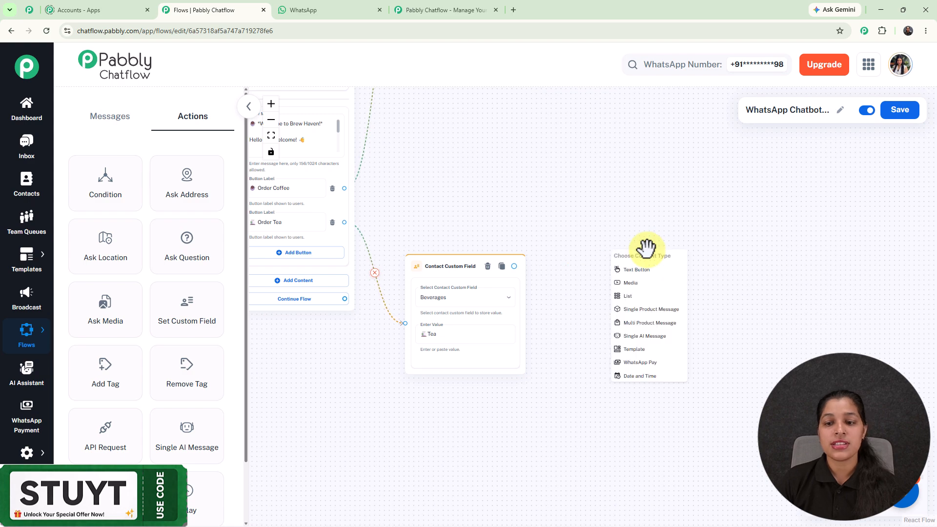
{"action": "left_click", "coordinate": [638, 299]}
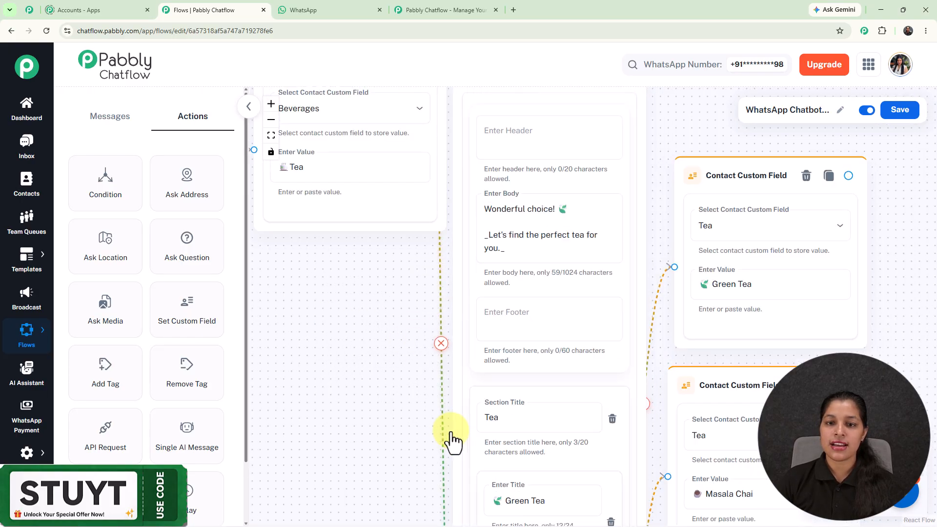
Review the tea list's Green Tea, Masala Chai and Chamomile Tea items and the Contact Custom Field blocks that store each choice
{"action": "left_click_drag", "start_coordinate": [451, 439], "coordinate": [466, 244]}
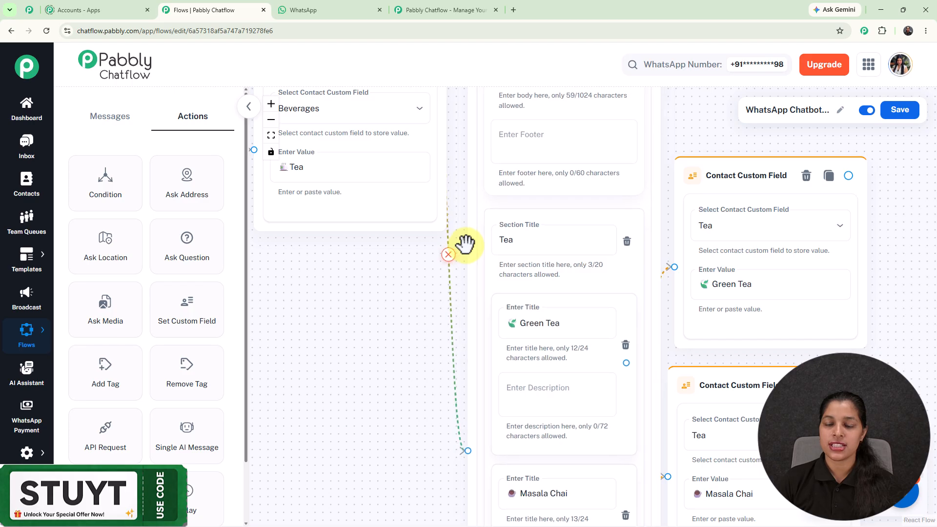
{"action": "scroll", "coordinate": [320, 307], "scroll_direction": "down", "scroll_amount": 4}
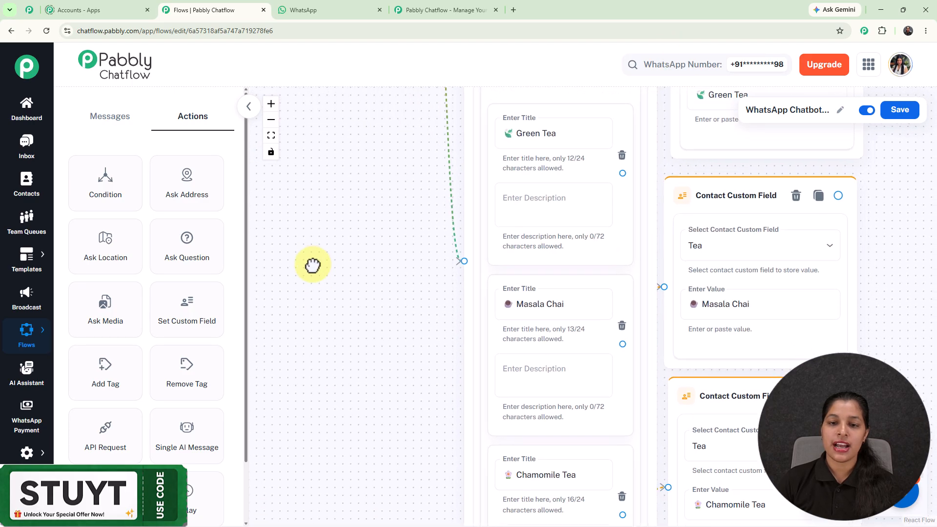
{"action": "left_click_drag", "start_coordinate": [338, 387], "coordinate": [268, 461]}
{"action": "scroll", "coordinate": [303, 384], "scroll_direction": "down", "scroll_amount": 3}
{"action": "scroll", "coordinate": [445, 230], "scroll_direction": "up", "scroll_amount": 1}
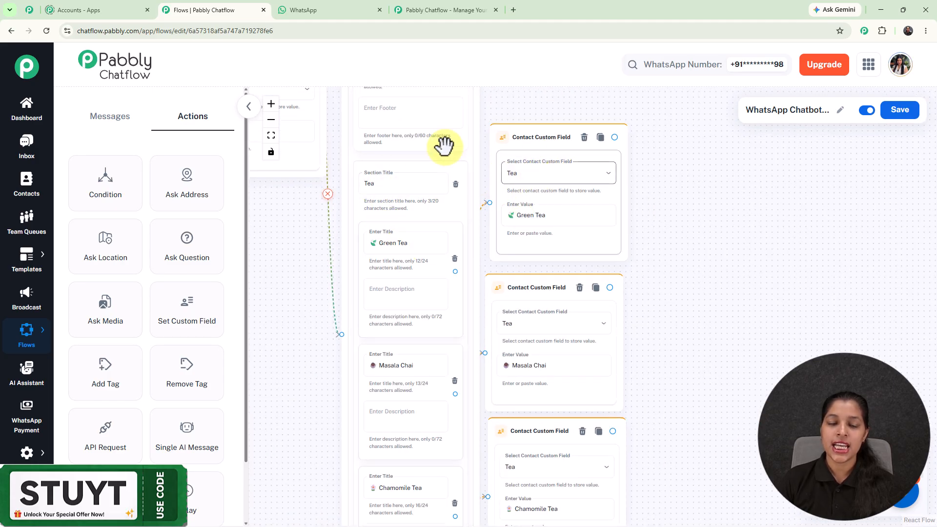
{"action": "scroll", "coordinate": [543, 257], "scroll_direction": "down", "scroll_amount": 2}
{"action": "left_click_drag", "start_coordinate": [701, 228], "coordinate": [797, 386]}
{"action": "scroll", "coordinate": [746, 292], "scroll_direction": "down", "scroll_amount": 1}
{"action": "scroll", "coordinate": [719, 238], "scroll_direction": "down", "scroll_amount": 2}
{"action": "scroll", "coordinate": [719, 236], "scroll_direction": "down", "scroll_amount": 1}
Add an Ask Question block beyond the coffee and tea Contact Custom Field blocks, asking "May I know your *name* before placing the order?"
{"action": "left_click_drag", "start_coordinate": [719, 236], "coordinate": [666, 369]}
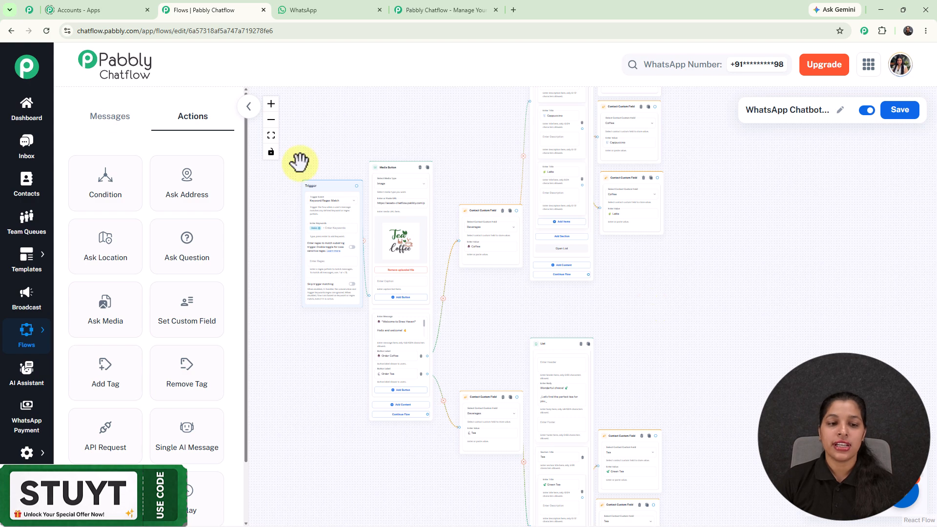
{"action": "left_click_drag", "start_coordinate": [192, 261], "coordinate": [579, 233]}
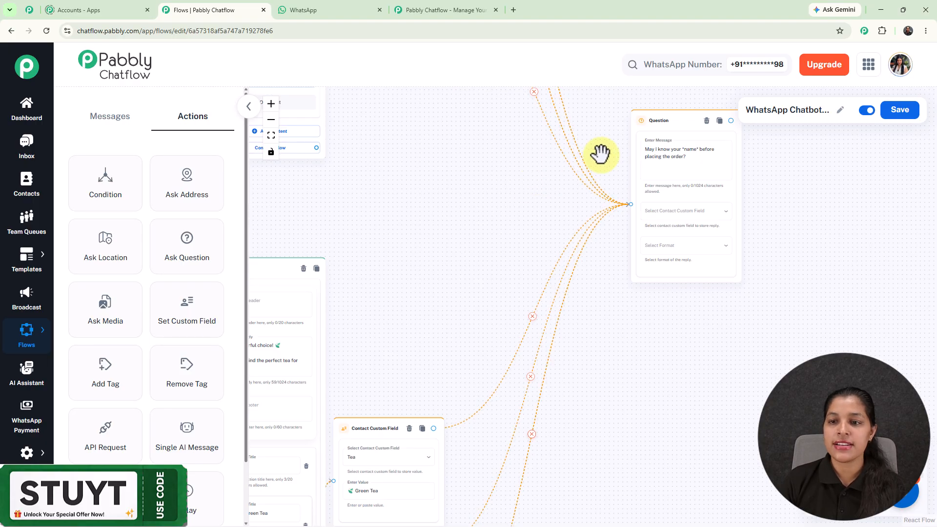
{"action": "scroll", "coordinate": [661, 154], "scroll_direction": "up", "scroll_amount": 2}
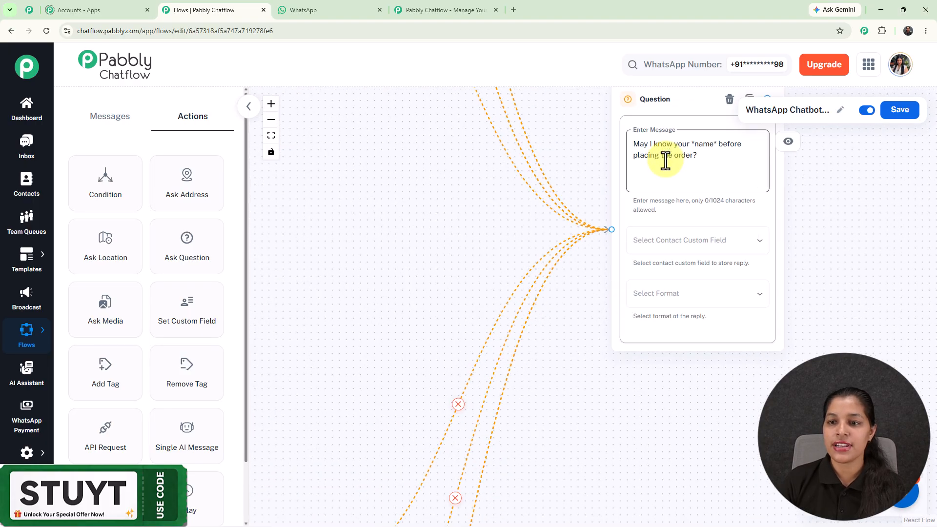
Store the name question's reply in the FullName contact custom field and set its format to Any
{"action": "scroll", "coordinate": [720, 172], "scroll_direction": "up", "scroll_amount": 2}
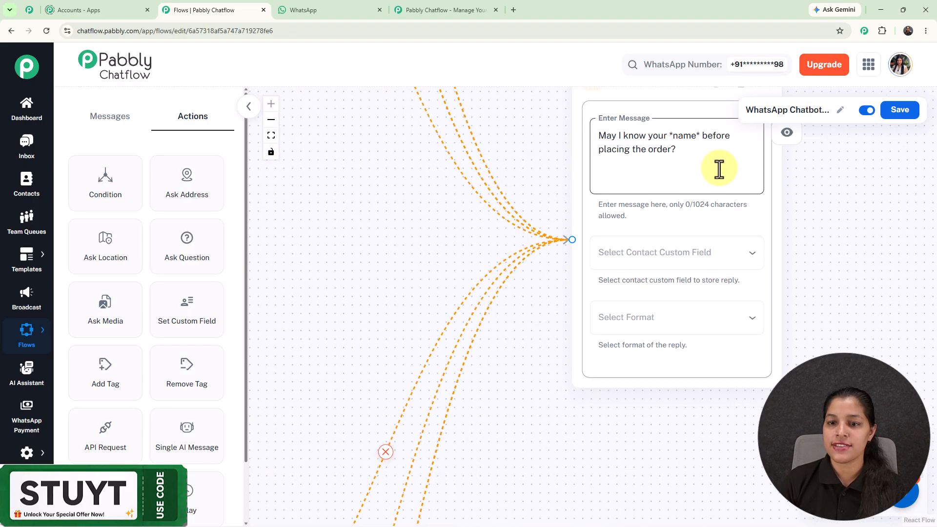
{"action": "left_click", "coordinate": [666, 266]}
{"action": "key", "text": "f"}
{"action": "key", "text": "u"}
{"action": "left_click", "coordinate": [642, 307]}
{"action": "left_click", "coordinate": [654, 324]}
{"action": "left_click", "coordinate": [610, 355]}
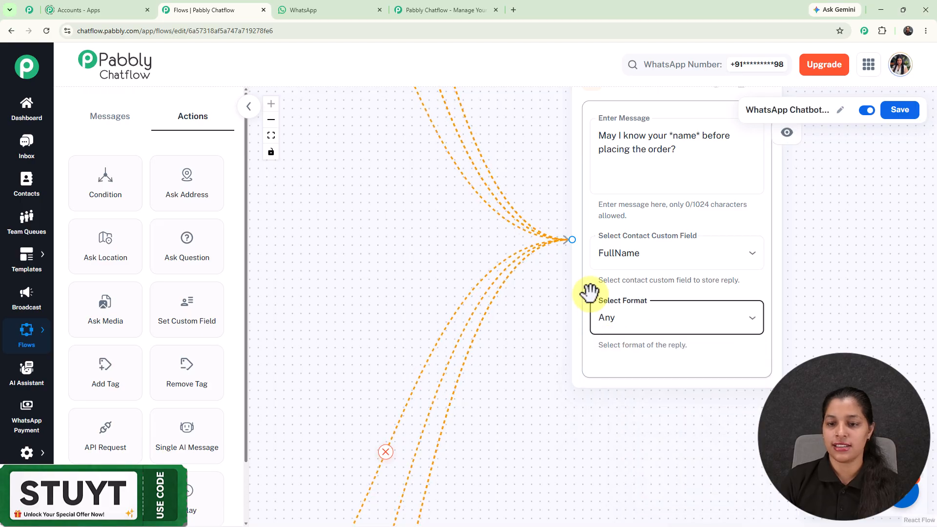
Review the name question's incoming connections, the Sweetness list after it, and the Contact Custom Field blocks that store each sugar choice
{"action": "scroll", "coordinate": [716, 195], "scroll_direction": "down", "scroll_amount": 3}
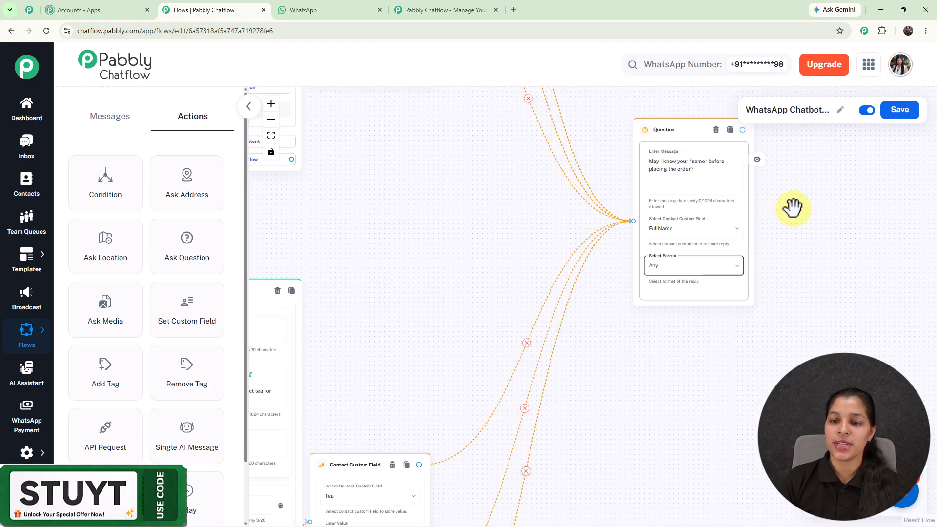
{"action": "scroll", "coordinate": [791, 208], "scroll_direction": "down", "scroll_amount": 3}
{"action": "left_click_drag", "start_coordinate": [805, 197], "coordinate": [735, 285]}
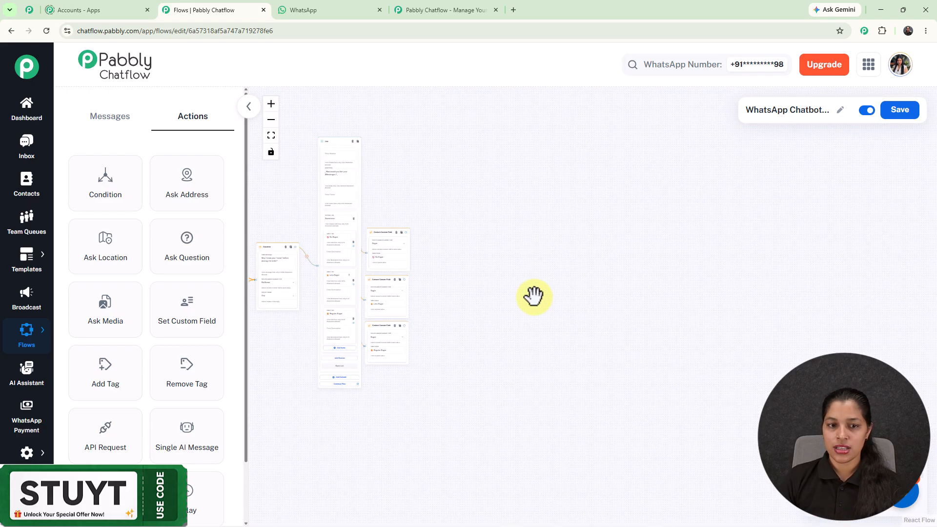
{"action": "left_click_drag", "start_coordinate": [533, 295], "coordinate": [757, 303]}
{"action": "scroll", "coordinate": [592, 263], "scroll_direction": "up", "scroll_amount": 5}
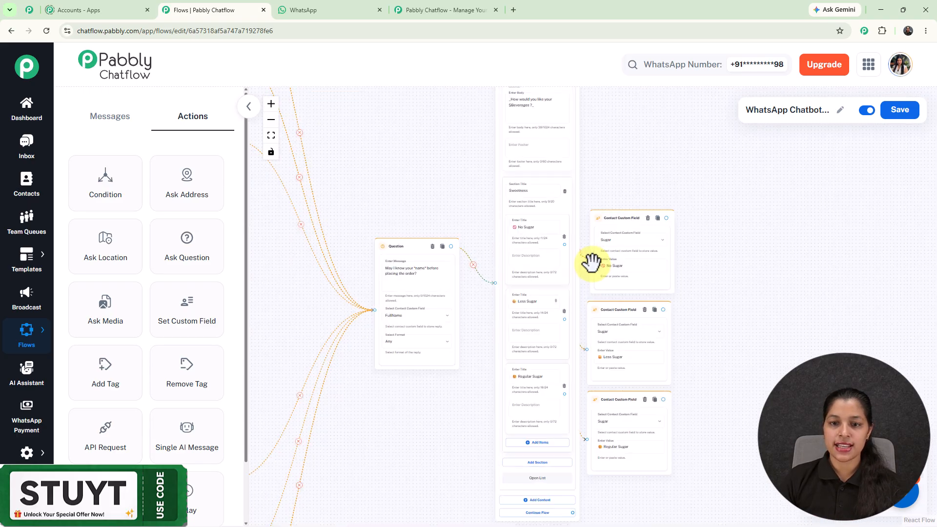
{"action": "scroll", "coordinate": [590, 262], "scroll_direction": "up", "scroll_amount": 3}
{"action": "left_click_drag", "start_coordinate": [617, 146], "coordinate": [656, 188]}
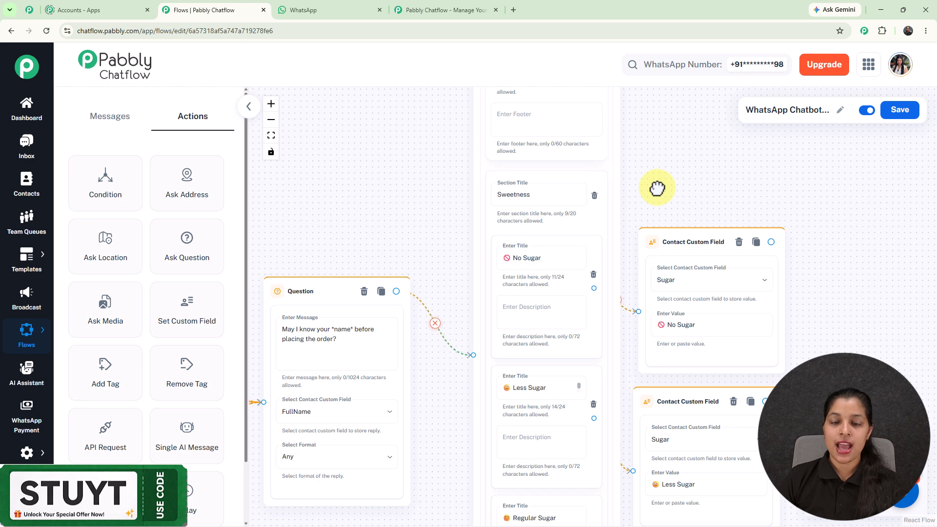
{"action": "left_click_drag", "start_coordinate": [687, 146], "coordinate": [677, 80]}
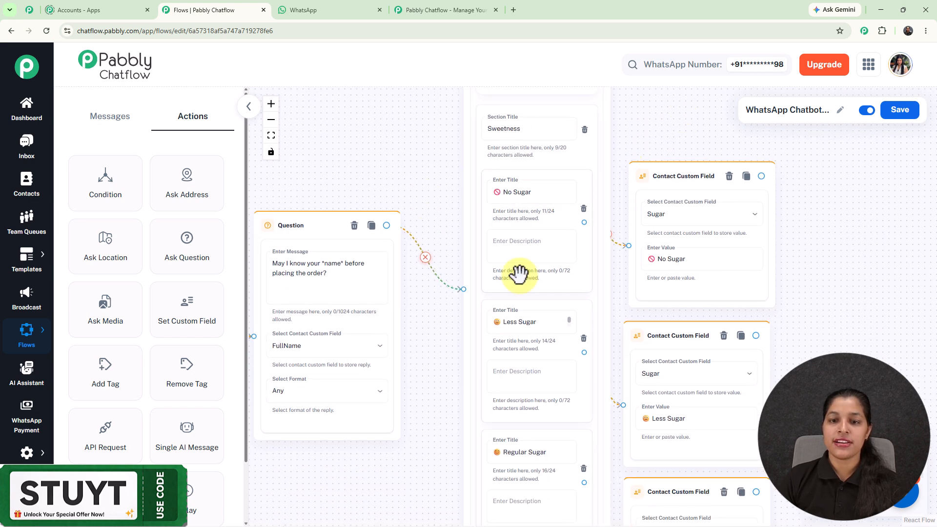
Examine the Sweetness list's No Sugar, Less Sugar and Regular Sugar items alongside their matching Sugar contact field blocks
{"action": "scroll", "coordinate": [539, 215], "scroll_direction": "up", "scroll_amount": 3}
{"action": "left_click_drag", "start_coordinate": [423, 401], "coordinate": [400, 255]}
{"action": "scroll", "coordinate": [402, 255], "scroll_direction": "down", "scroll_amount": 3}
{"action": "scroll", "coordinate": [582, 86], "scroll_direction": "up", "scroll_amount": 2}
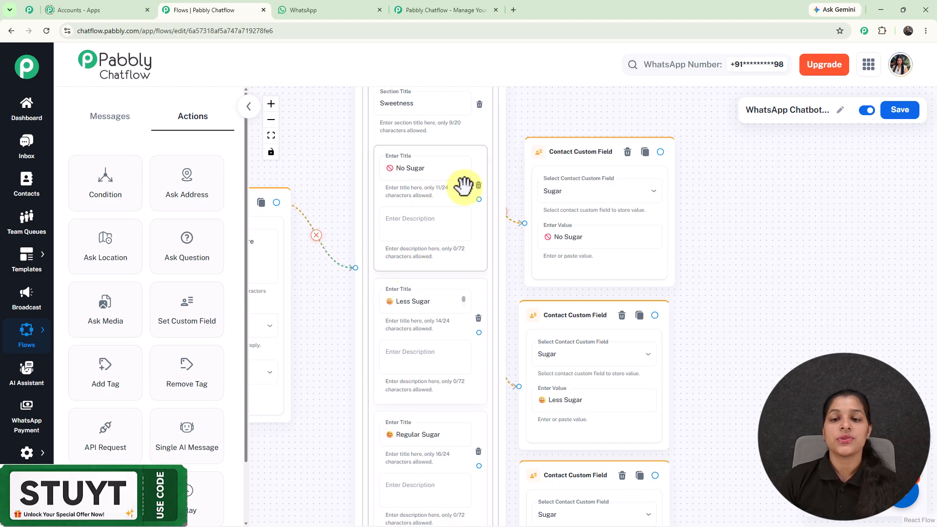
{"action": "scroll", "coordinate": [470, 210], "scroll_direction": "down", "scroll_amount": 3}
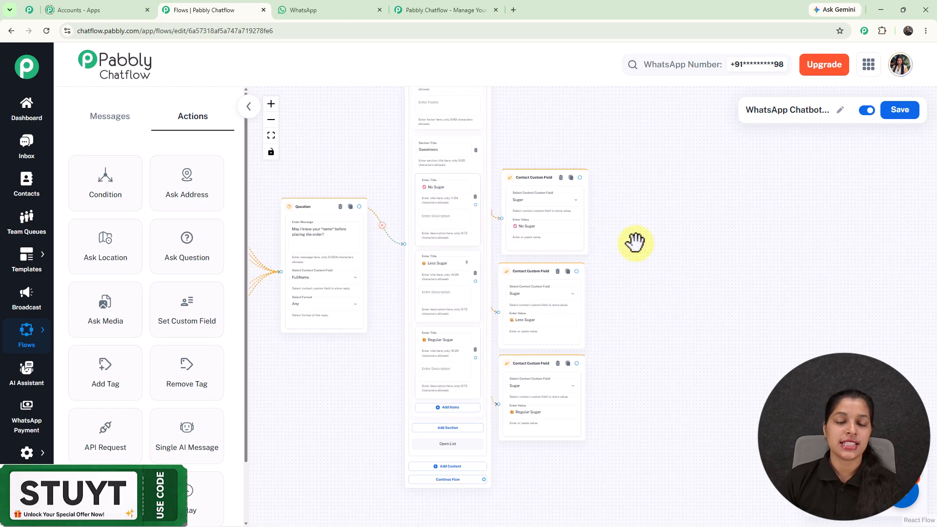
{"action": "scroll", "coordinate": [635, 242], "scroll_direction": "up", "scroll_amount": 1}
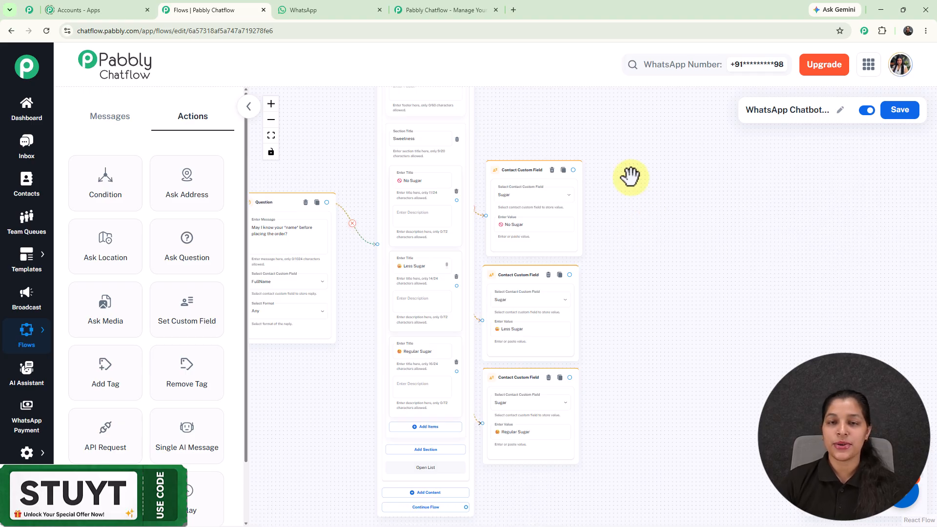
{"action": "scroll", "coordinate": [644, 182], "scroll_direction": "down", "scroll_amount": 6}
Connect the Sugar blocks to a Cup Size list offering Small (200 ml), Medium (300 ml) and Large (400 ml), storing each choice in Size
{"action": "left_click_drag", "start_coordinate": [386, 420], "coordinate": [693, 249]}
{"action": "scroll", "coordinate": [684, 250], "scroll_direction": "up", "scroll_amount": 10}
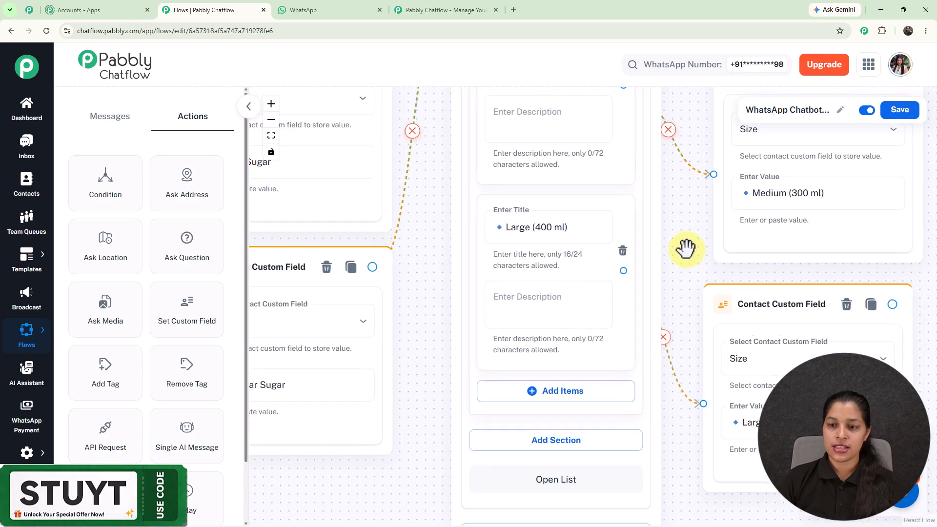
{"action": "scroll", "coordinate": [681, 224], "scroll_direction": "down", "scroll_amount": 3}
{"action": "scroll", "coordinate": [753, 192], "scroll_direction": "down", "scroll_amount": 3}
{"action": "scroll", "coordinate": [732, 199], "scroll_direction": "up", "scroll_amount": 5}
{"action": "scroll", "coordinate": [725, 185], "scroll_direction": "up", "scroll_amount": 1}
{"action": "scroll", "coordinate": [724, 231], "scroll_direction": "up", "scroll_amount": 4}
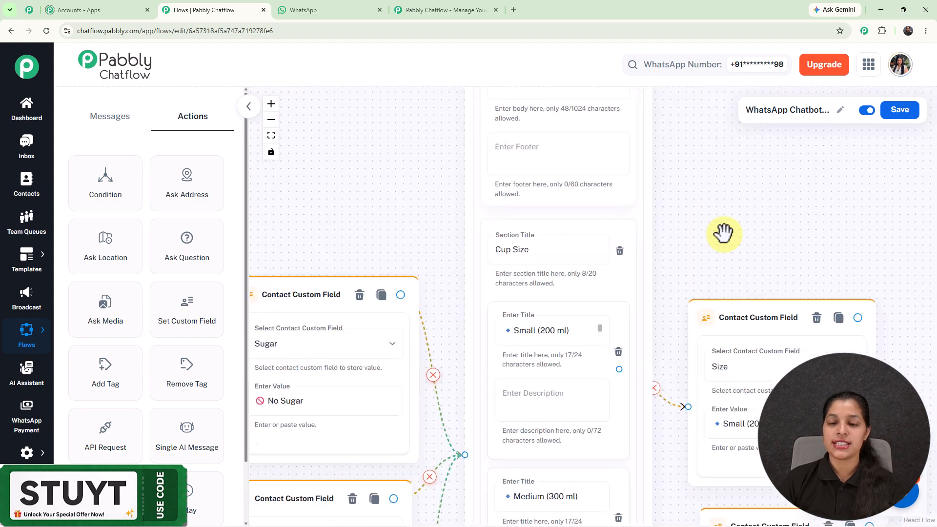
Review the Cup Size list's items and the Contact Custom Field blocks that store each size choice
{"action": "left_click_drag", "start_coordinate": [723, 229], "coordinate": [712, 96]}
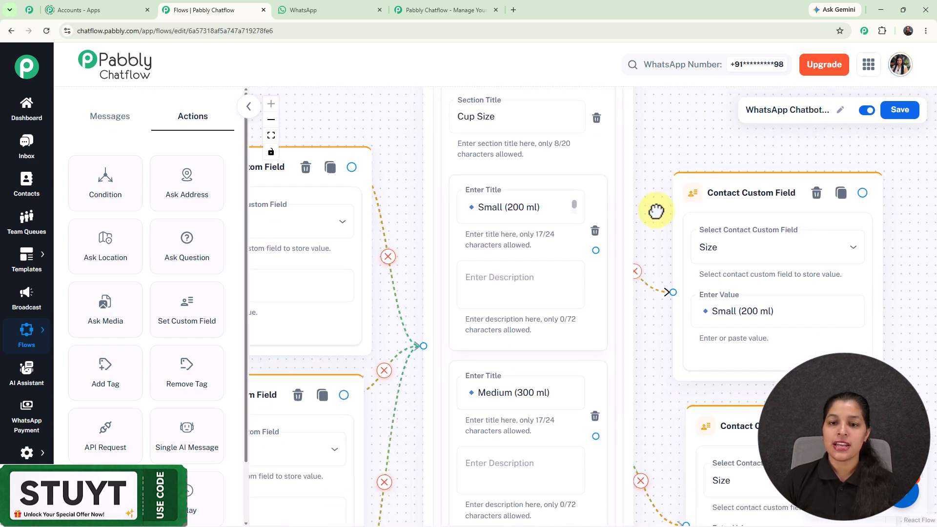
{"action": "left_click_drag", "start_coordinate": [654, 217], "coordinate": [648, 105]}
{"action": "left_click_drag", "start_coordinate": [633, 310], "coordinate": [646, 222]}
{"action": "scroll", "coordinate": [648, 116], "scroll_direction": "down", "scroll_amount": 1}
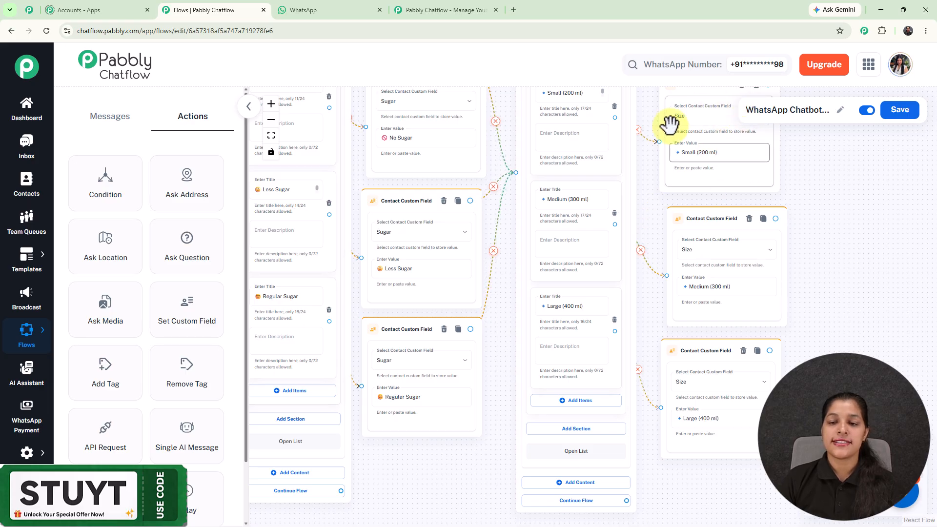
{"action": "scroll", "coordinate": [776, 219], "scroll_direction": "down", "scroll_amount": 3}
{"action": "left_click_drag", "start_coordinate": [831, 212], "coordinate": [764, 276]}
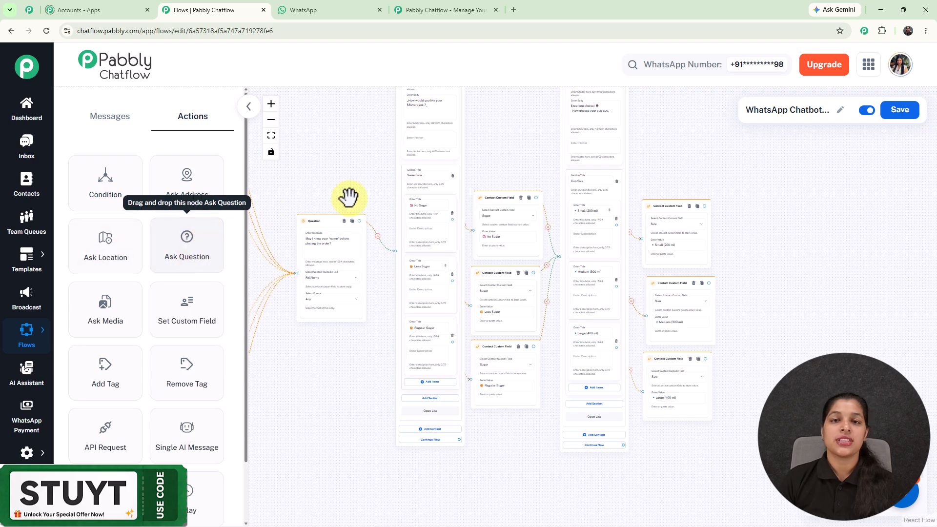
Add an Ask Question block after the Size blocks asking "*How many cups would you like?*", storing the reply in No_of_cups with format Any
{"action": "scroll", "coordinate": [786, 207], "scroll_direction": "down", "scroll_amount": 5}
{"action": "scroll", "coordinate": [654, 280], "scroll_direction": "up", "scroll_amount": 3}
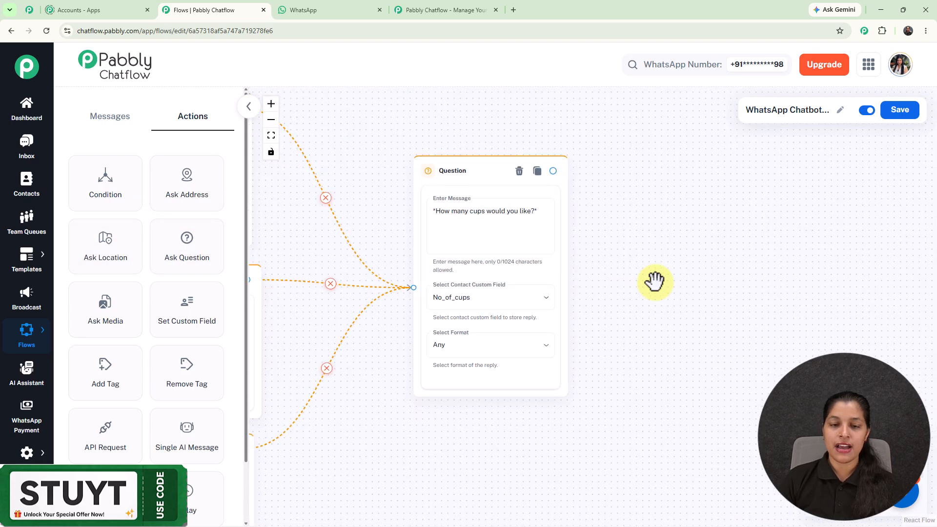
{"action": "scroll", "coordinate": [654, 280], "scroll_direction": "up", "scroll_amount": 1}
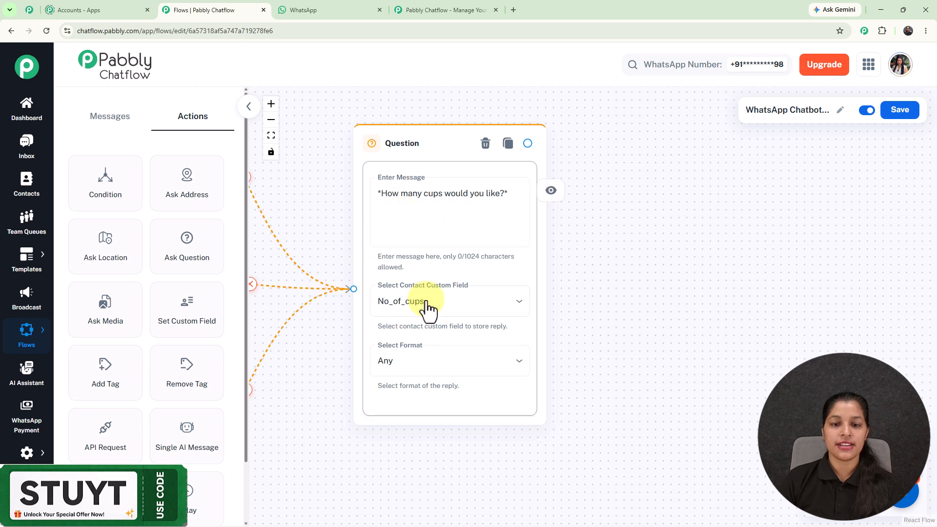
{"action": "scroll", "coordinate": [310, 220], "scroll_direction": "down", "scroll_amount": 3}
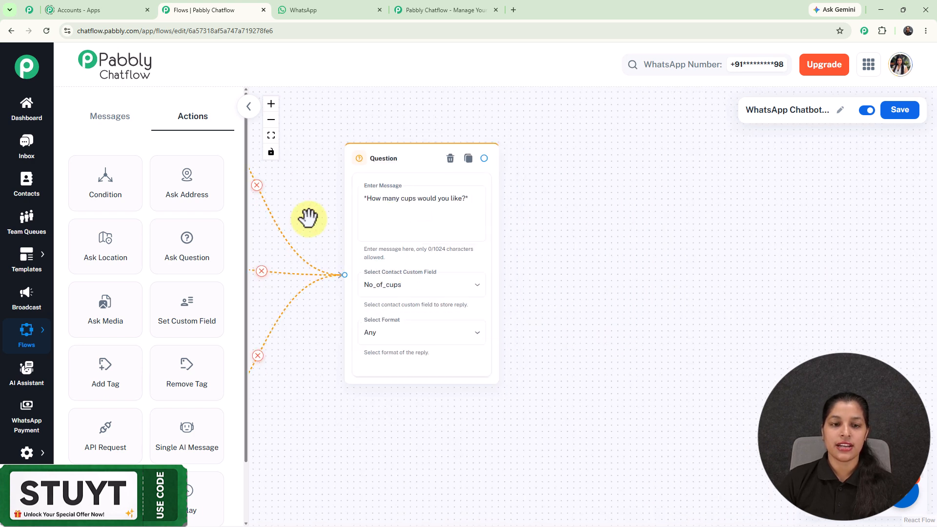
{"action": "left_click_drag", "start_coordinate": [308, 215], "coordinate": [604, 204]}
{"action": "scroll", "coordinate": [546, 217], "scroll_direction": "down", "scroll_amount": 1}
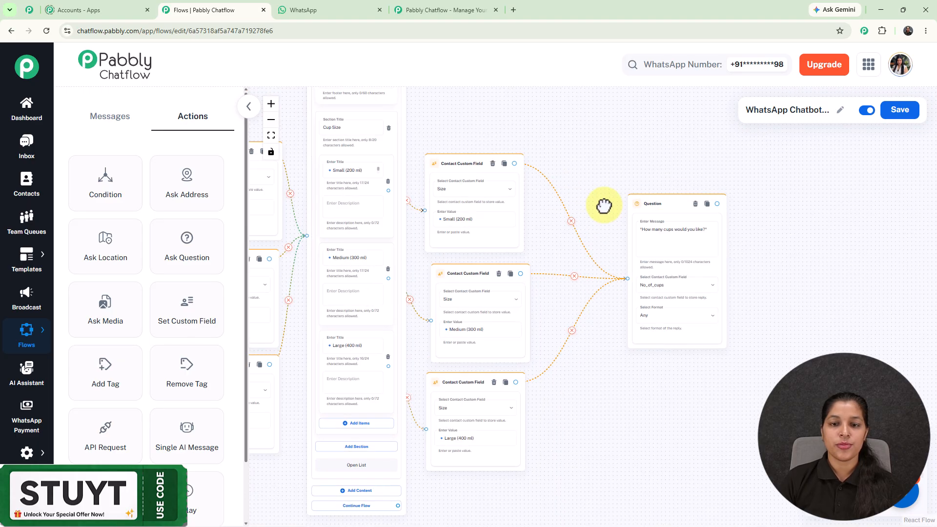
Add a Time list with body "*Thanks $FullName*😍 When would you like your order?" and items ASAP, In 15 Minutes and Schedule Pickup, stored in Time
{"action": "scroll", "coordinate": [595, 189], "scroll_direction": "down", "scroll_amount": 3}
{"action": "scroll", "coordinate": [648, 239], "scroll_direction": "down", "scroll_amount": 2}
{"action": "scroll", "coordinate": [644, 240], "scroll_direction": "up", "scroll_amount": 4}
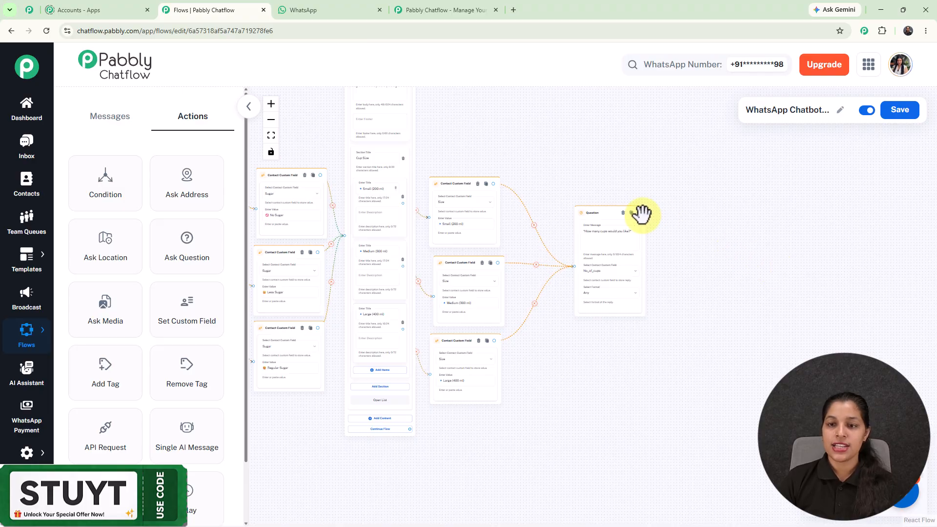
{"action": "scroll", "coordinate": [638, 213], "scroll_direction": "down", "scroll_amount": 3}
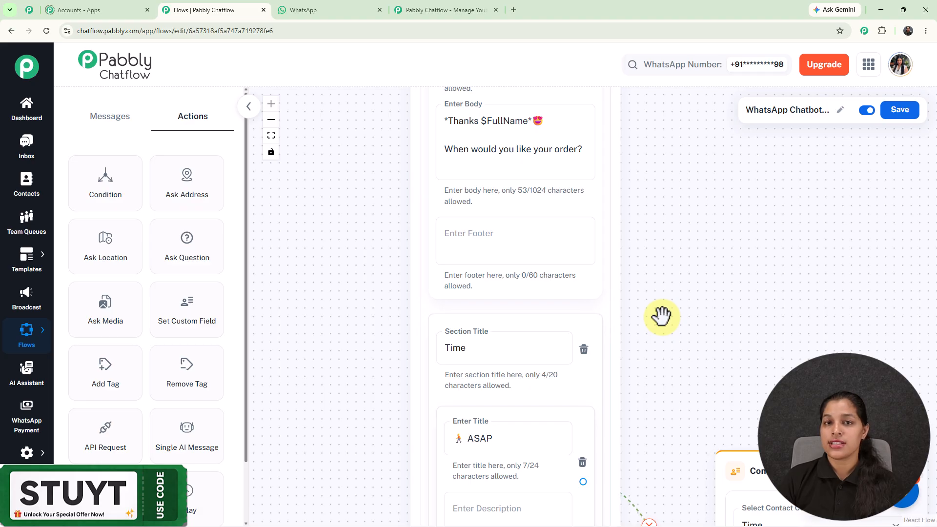
{"action": "left_click", "coordinate": [532, 138]}
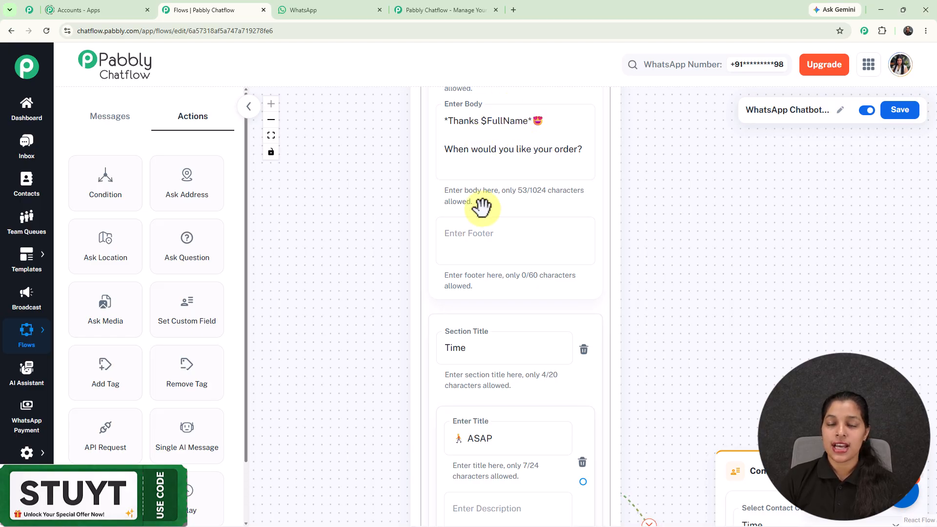
{"action": "scroll", "coordinate": [482, 207], "scroll_direction": "down", "scroll_amount": 5}
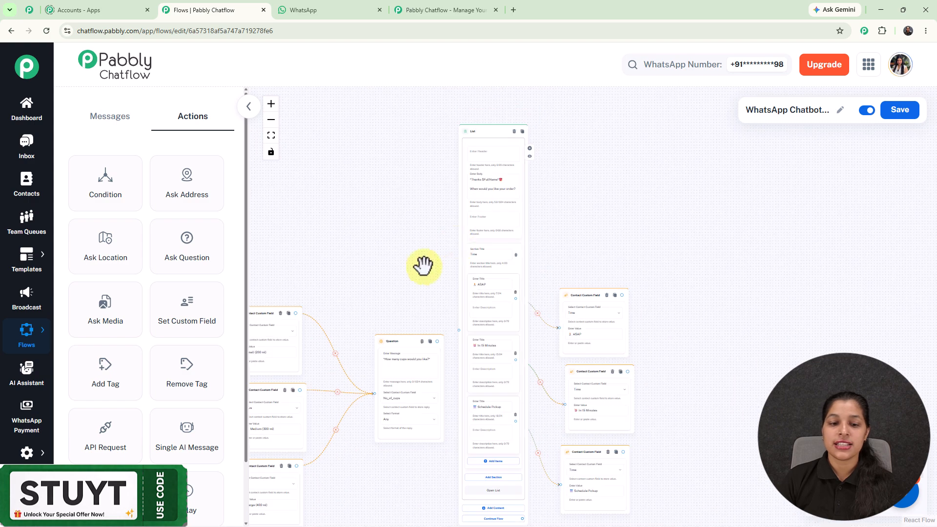
Compare the name question's FullName contact custom field with the $FullName variable used in the Time list's body
{"action": "left_click_drag", "start_coordinate": [394, 272], "coordinate": [933, 251]}
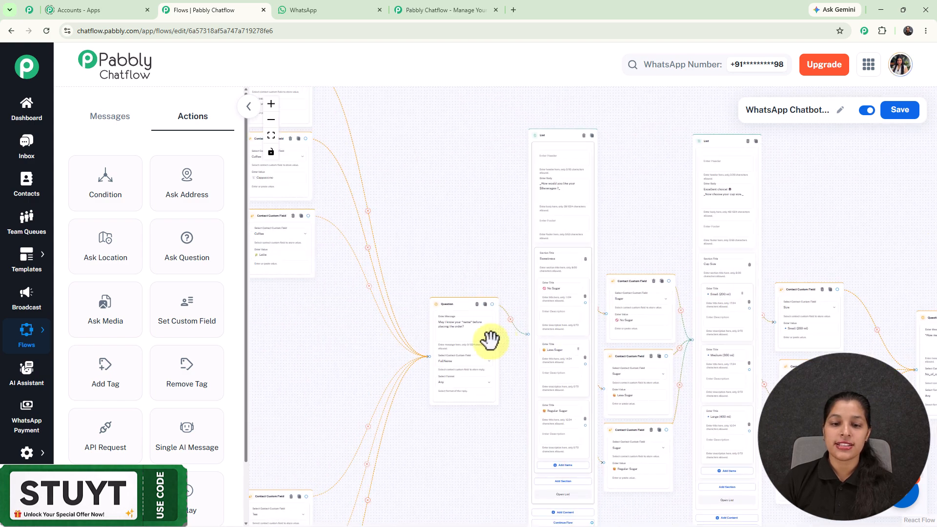
{"action": "scroll", "coordinate": [474, 340], "scroll_direction": "up", "scroll_amount": 3}
{"action": "scroll", "coordinate": [475, 340], "scroll_direction": "up", "scroll_amount": 2}
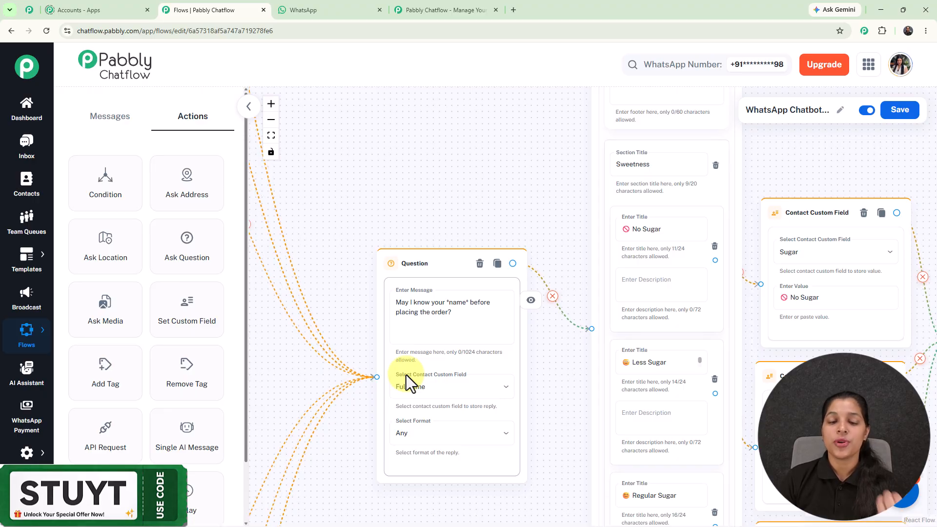
{"action": "scroll", "coordinate": [470, 182], "scroll_direction": "down", "scroll_amount": 3}
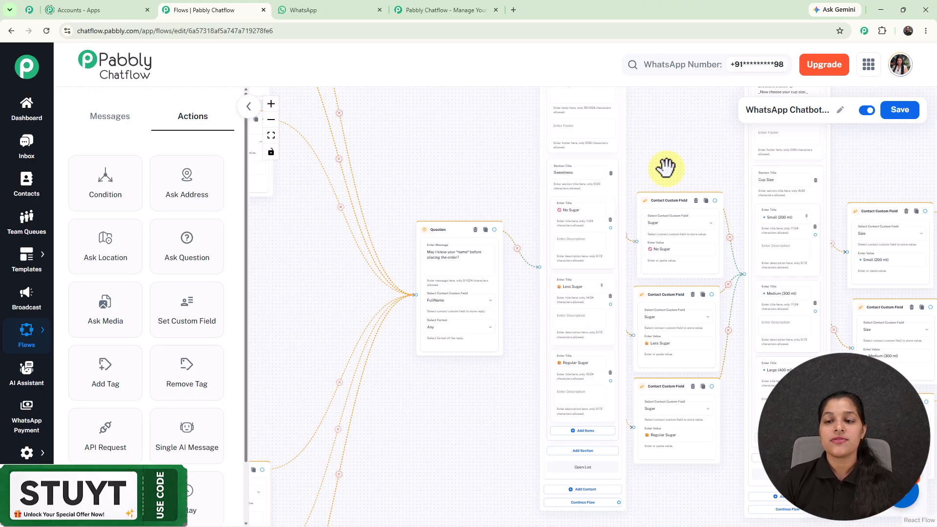
{"action": "left_click_drag", "start_coordinate": [672, 163], "coordinate": [45, 184]}
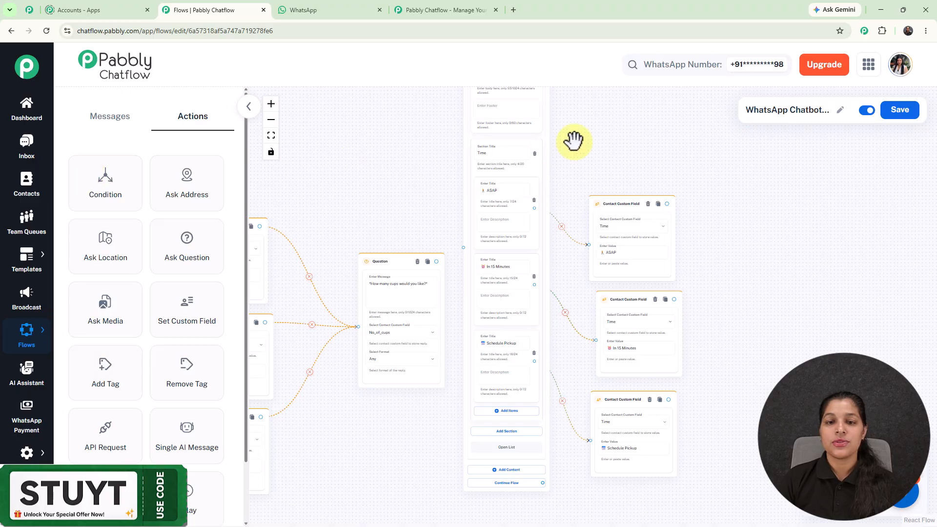
{"action": "scroll", "coordinate": [483, 166], "scroll_direction": "up", "scroll_amount": 4}
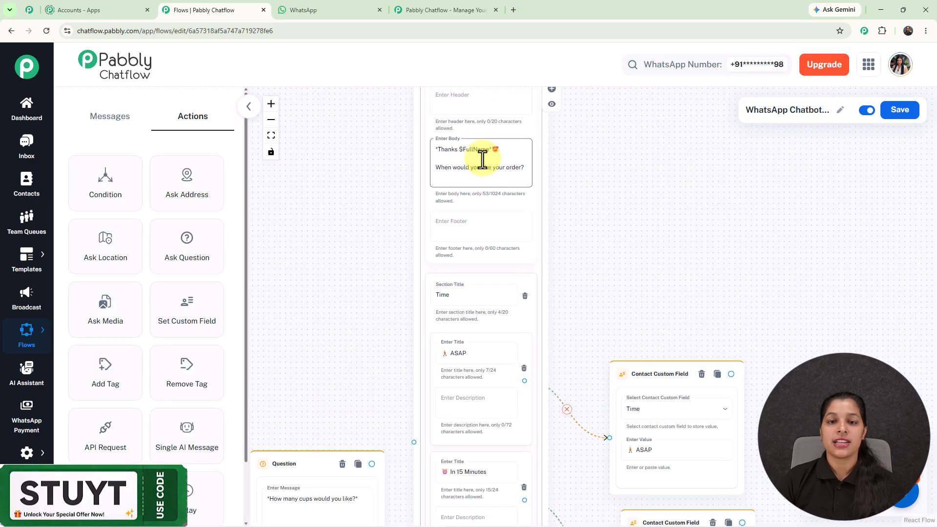
{"action": "scroll", "coordinate": [482, 159], "scroll_direction": "up", "scroll_amount": 2}
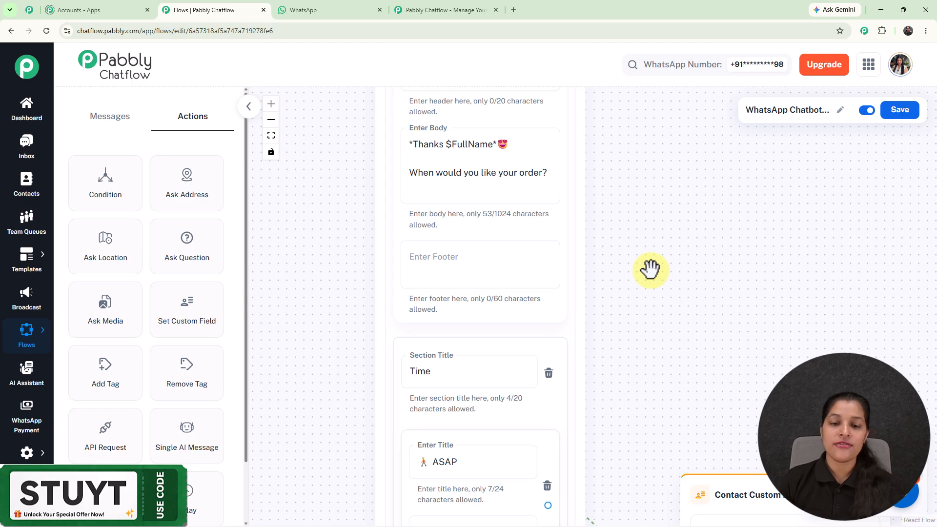
{"action": "scroll", "coordinate": [650, 270], "scroll_direction": "down", "scroll_amount": 5}
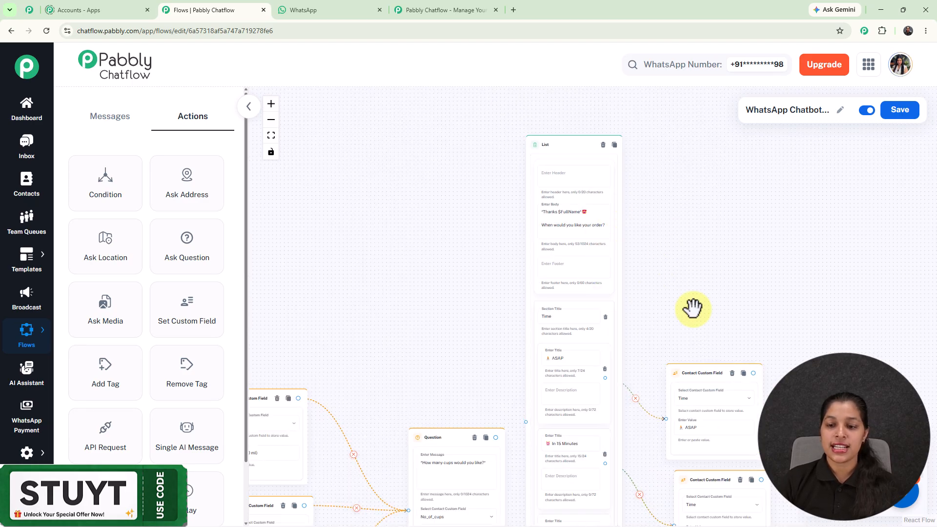
Connect the three Time blocks to a Text Button message saying the pre-order has been successfully scheduled and will be freshly prepared
{"action": "left_click_drag", "start_coordinate": [692, 307], "coordinate": [704, 180]}
{"action": "left_click_drag", "start_coordinate": [710, 332], "coordinate": [712, 348]}
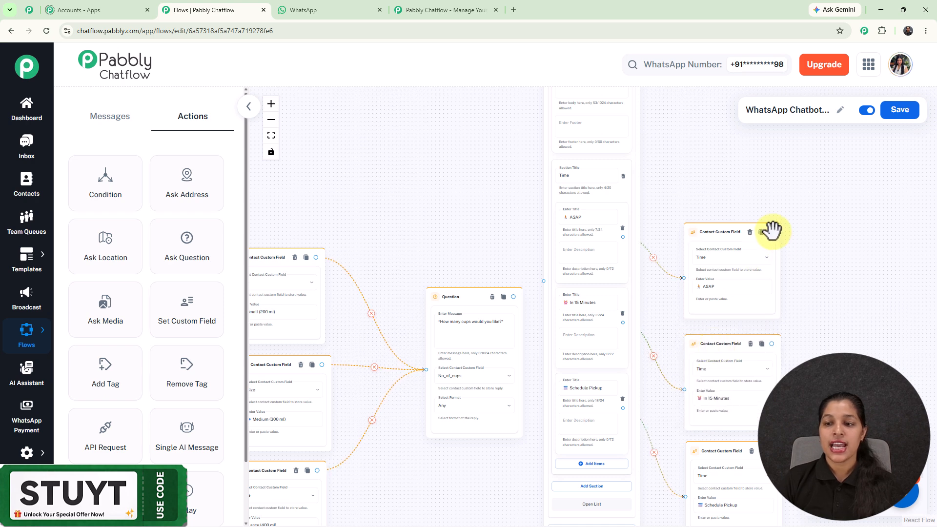
{"action": "left_click_drag", "start_coordinate": [771, 232], "coordinate": [858, 324]}
{"action": "scroll", "coordinate": [859, 327], "scroll_direction": "up", "scroll_amount": 5}
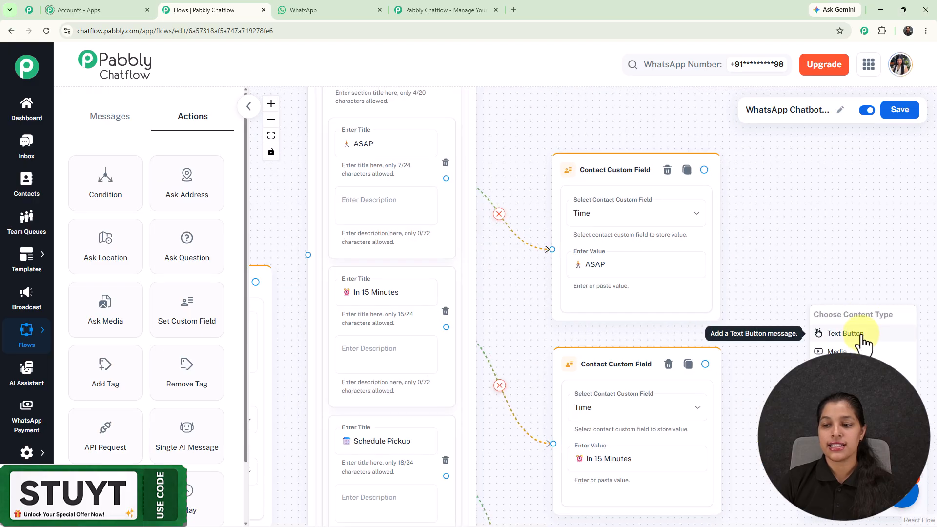
{"action": "left_click", "coordinate": [861, 336]}
{"action": "scroll", "coordinate": [790, 192], "scroll_direction": "down", "scroll_amount": 5}
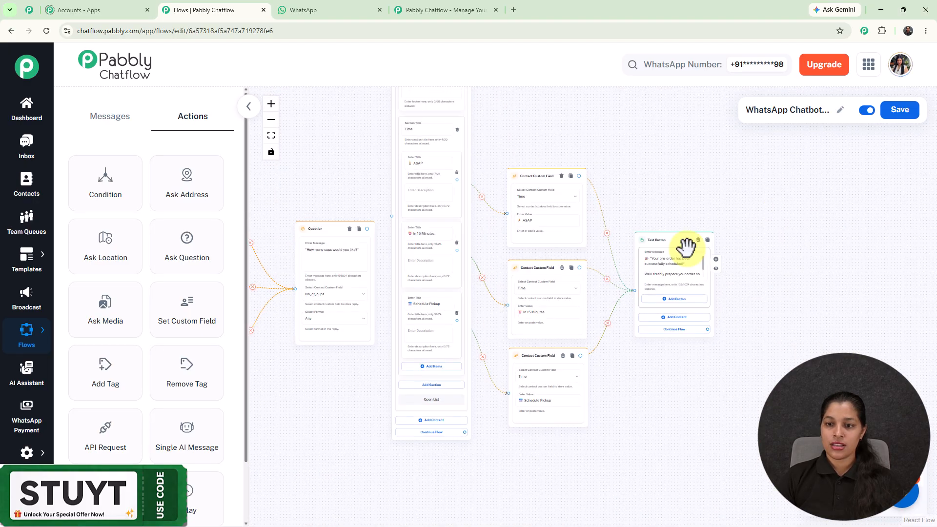
{"action": "scroll", "coordinate": [686, 246], "scroll_direction": "up", "scroll_amount": 5}
Review the complete chatbot flow from the start block to the confirmation message and save it
{"action": "scroll", "coordinate": [730, 305], "scroll_direction": "down", "scroll_amount": 1}
{"action": "scroll", "coordinate": [693, 268], "scroll_direction": "down", "scroll_amount": 2}
{"action": "scroll", "coordinate": [595, 162], "scroll_direction": "down", "scroll_amount": 3}
{"action": "scroll", "coordinate": [594, 162], "scroll_direction": "down", "scroll_amount": 5}
{"action": "left_click_drag", "start_coordinate": [595, 161], "coordinate": [854, 251]}
{"action": "scroll", "coordinate": [631, 193], "scroll_direction": "down", "scroll_amount": 4}
{"action": "left_click_drag", "start_coordinate": [629, 194], "coordinate": [728, 212]}
{"action": "scroll", "coordinate": [698, 212], "scroll_direction": "up", "scroll_amount": 1}
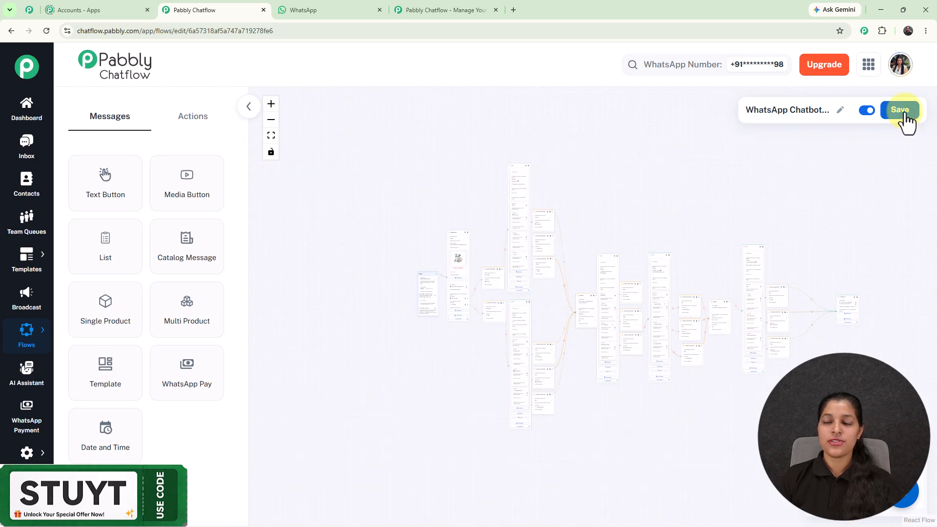
{"action": "left_click", "coordinate": [903, 113]}
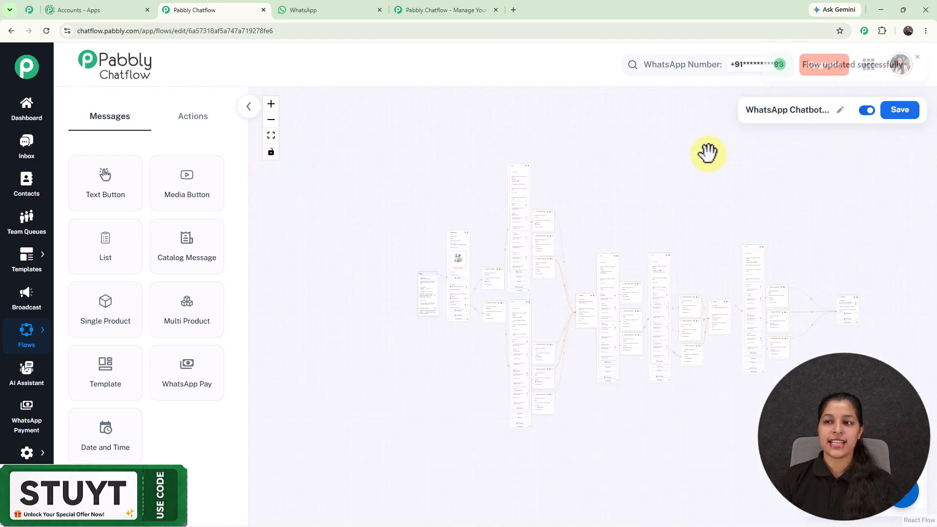